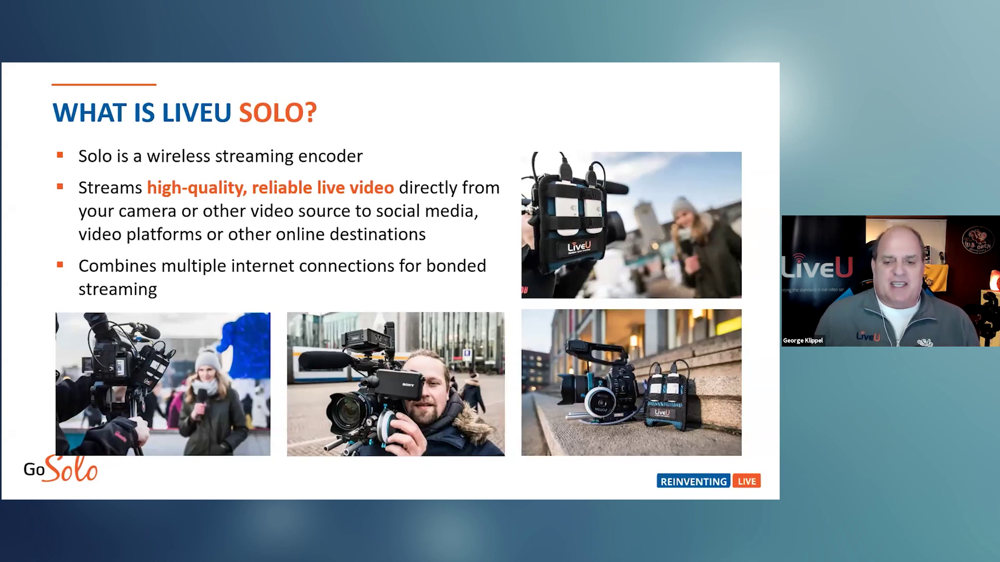
key("Right")
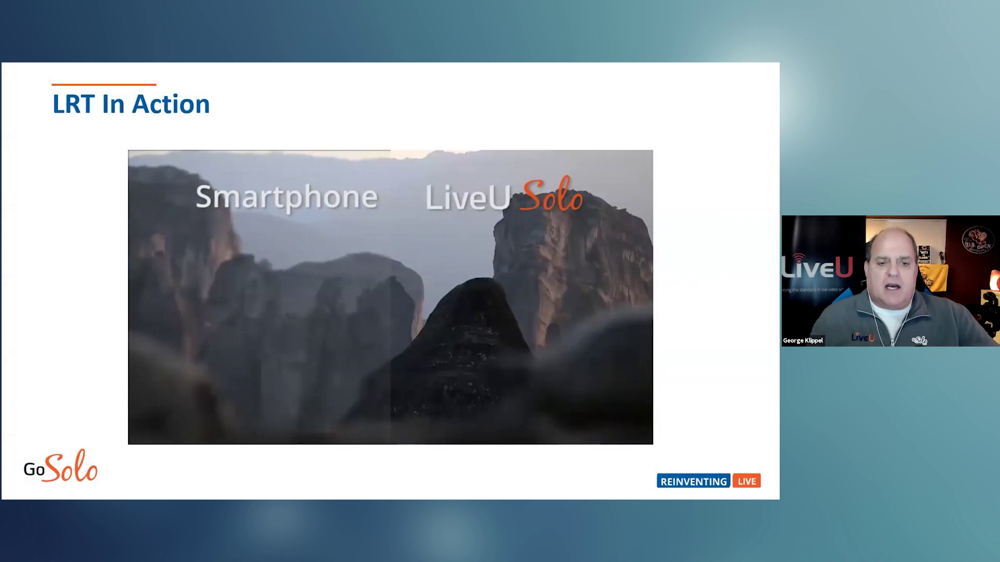
mouse_move(240, 440)
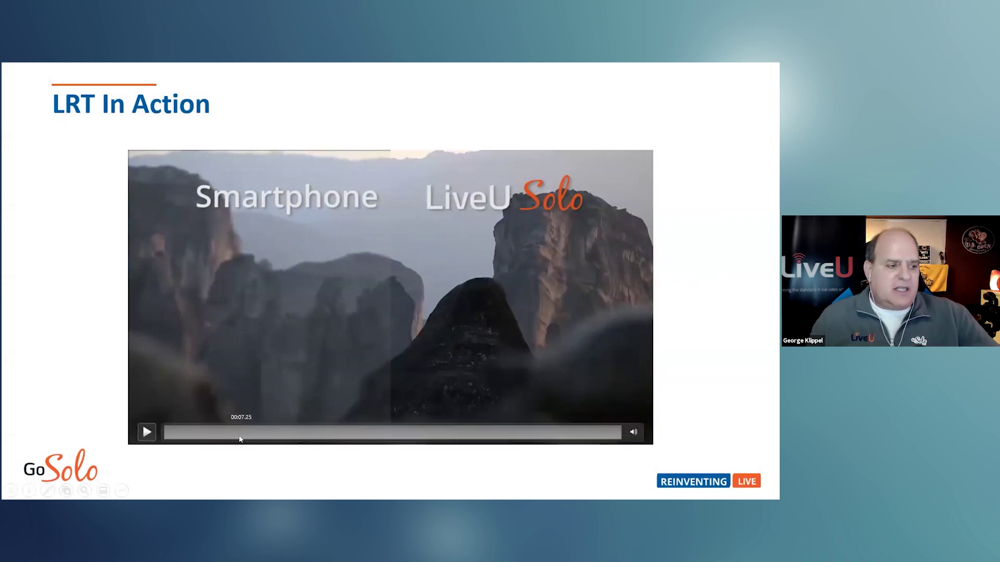
mouse_move(205, 434)
left_mouse_down()
mouse_move(189, 426)
mouse_move(210, 425)
left_mouse_up()
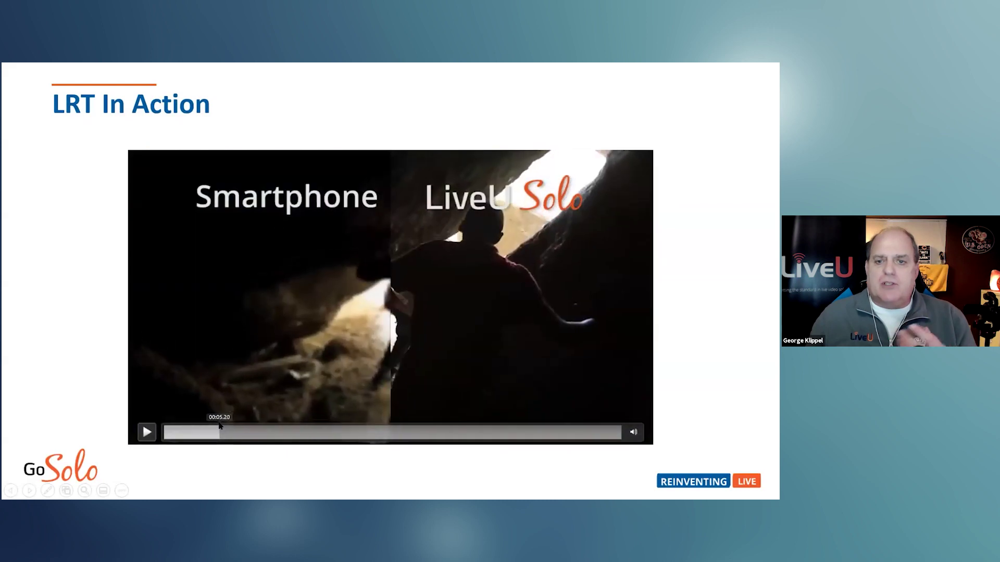
left_click_drag(219, 426, 200, 434)
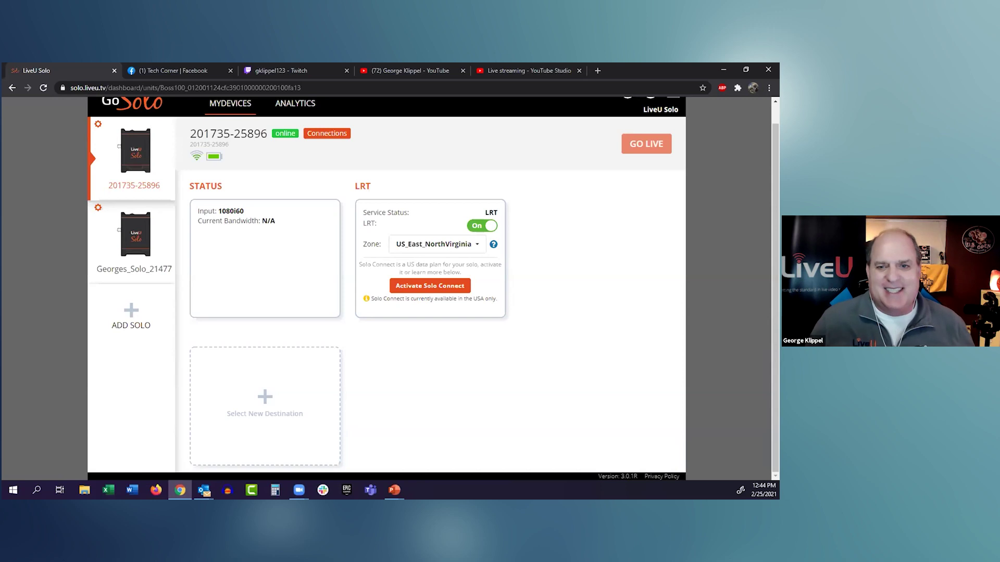
Step: Switch from the slides to the LiveU Solo portal in Chrome and select the second Solo unit among the devices
key("alt+Tab")
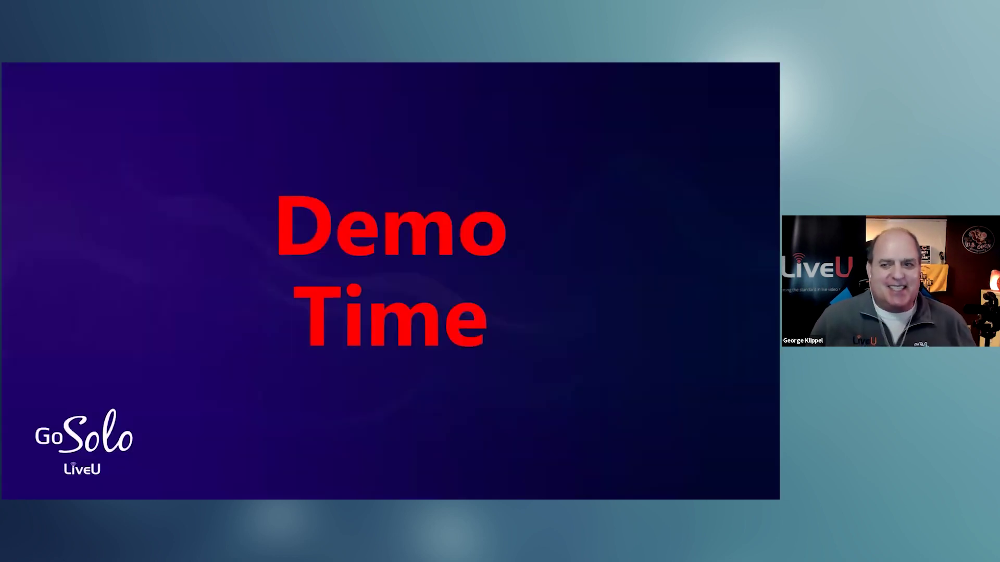
key("alt+Tab")
key("alt+Tab")
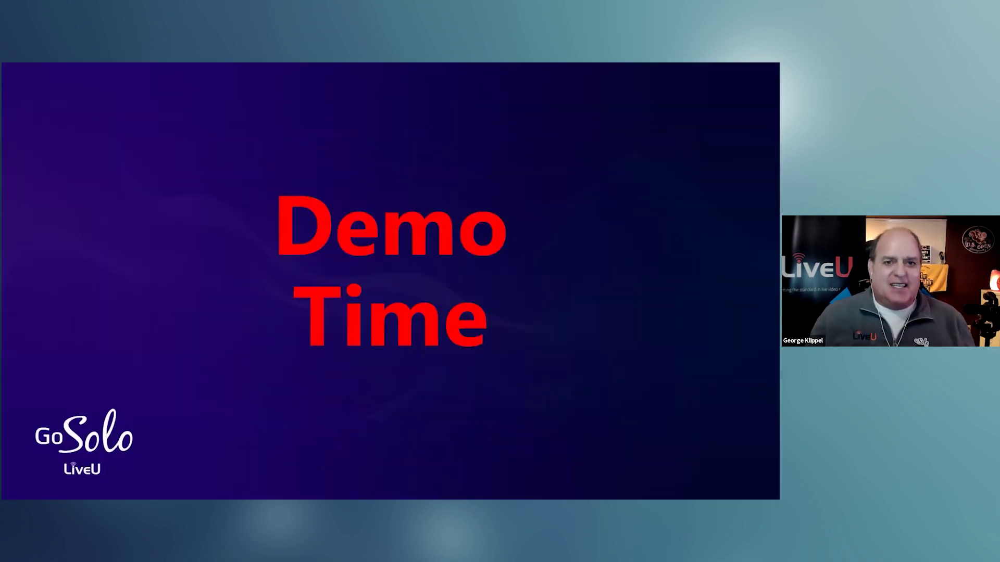
key("alt+Tab")
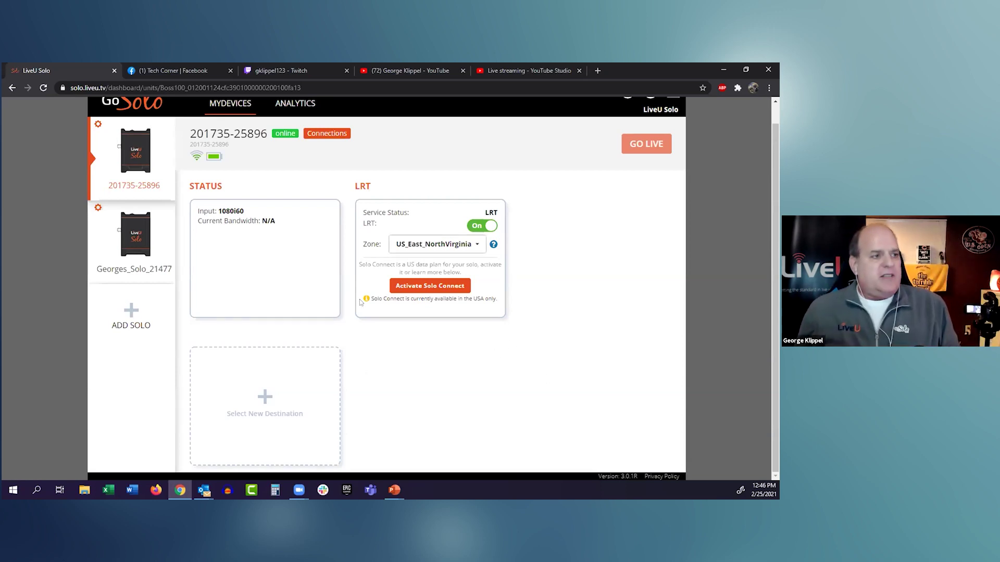
scroll(558, 356, "up", 1)
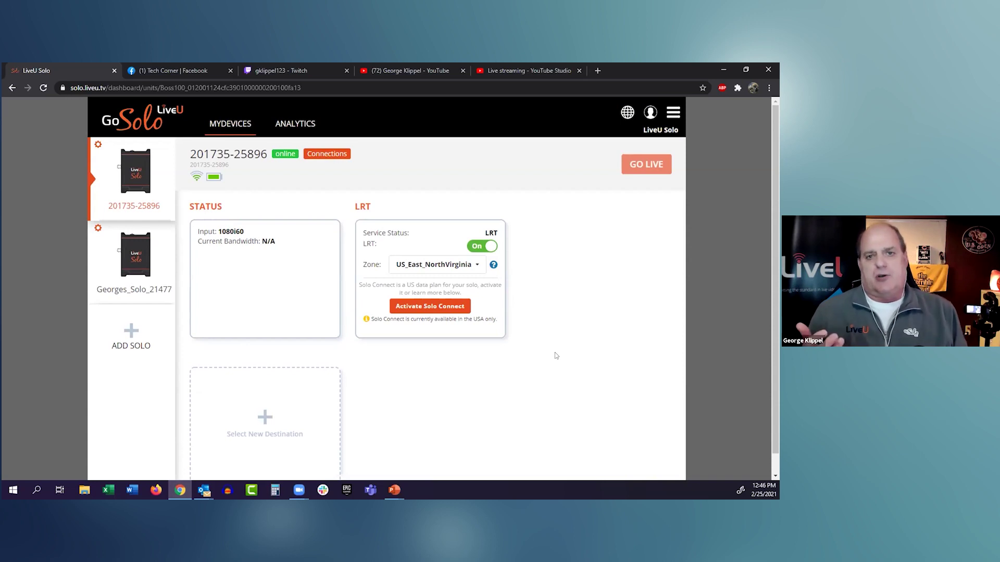
left_click(139, 268)
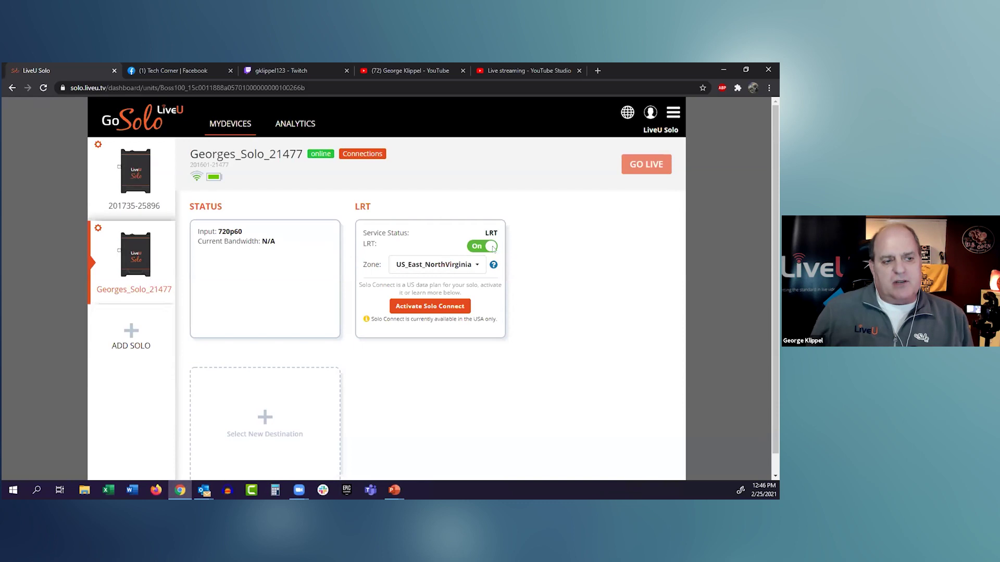
Step: Review the unit's LRT zone options and its Ethernet and Wi-Fi connection settings, and return to the unit's dashboard
left_click(475, 265)
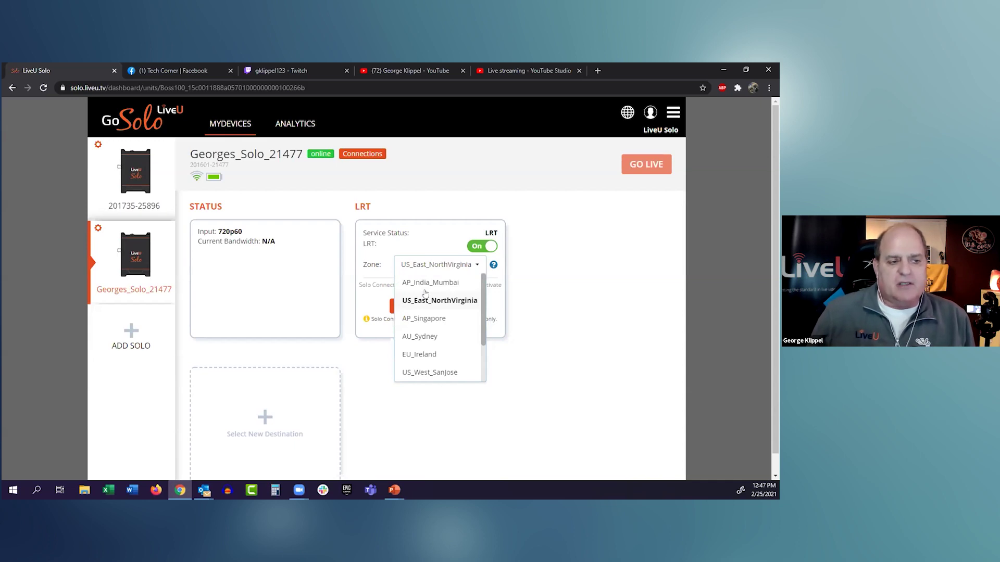
left_click(576, 265)
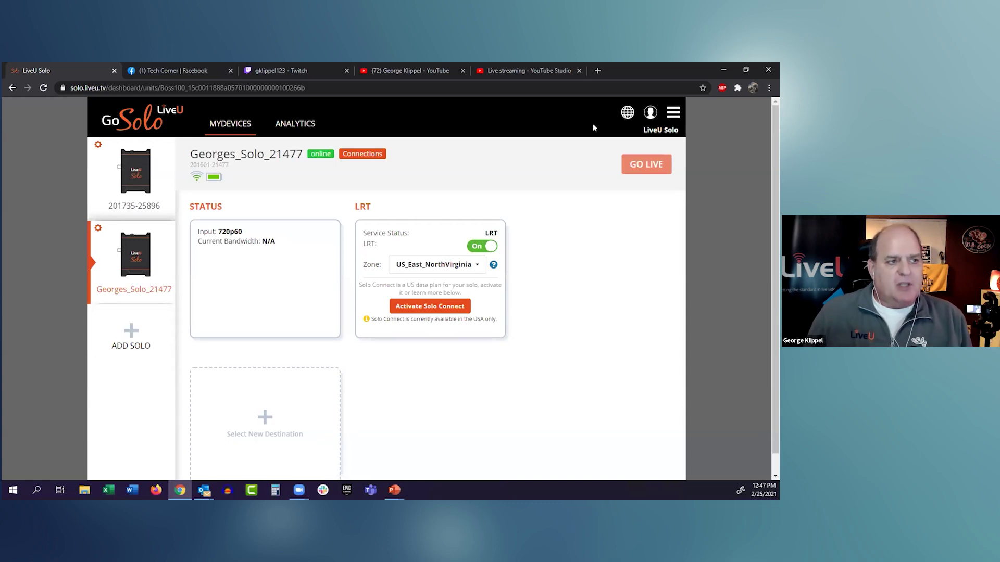
left_click(363, 154)
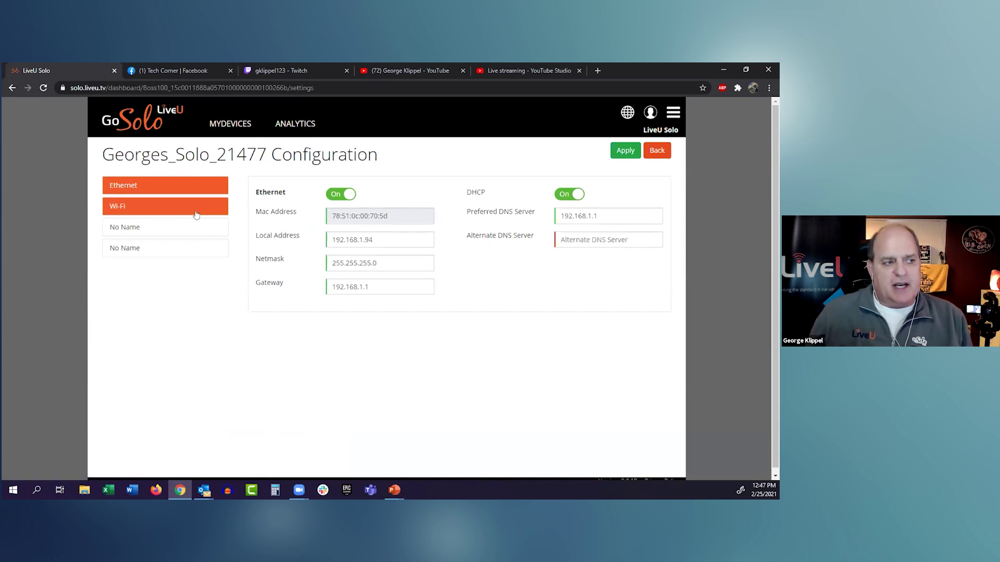
left_click(165, 204)
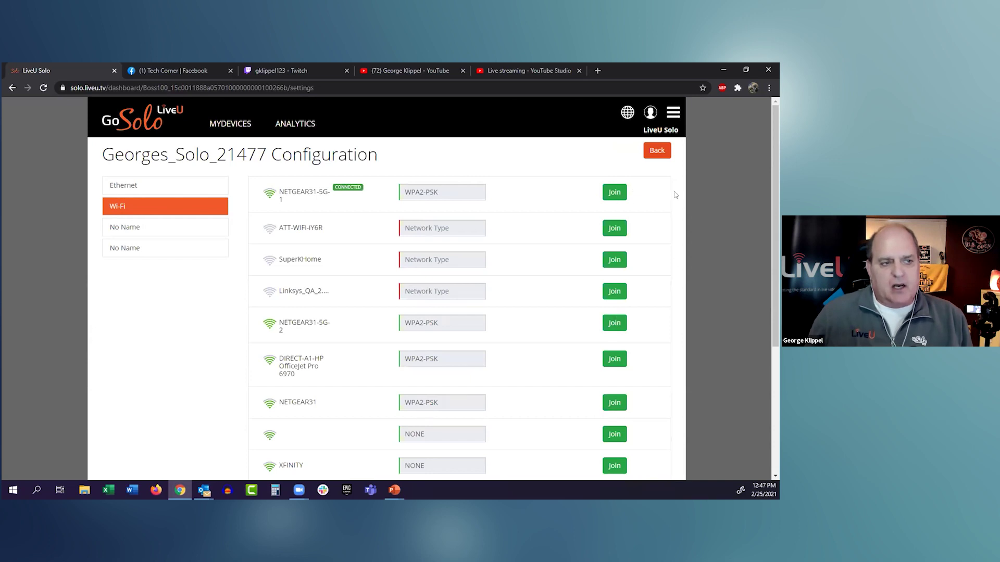
left_click(658, 151)
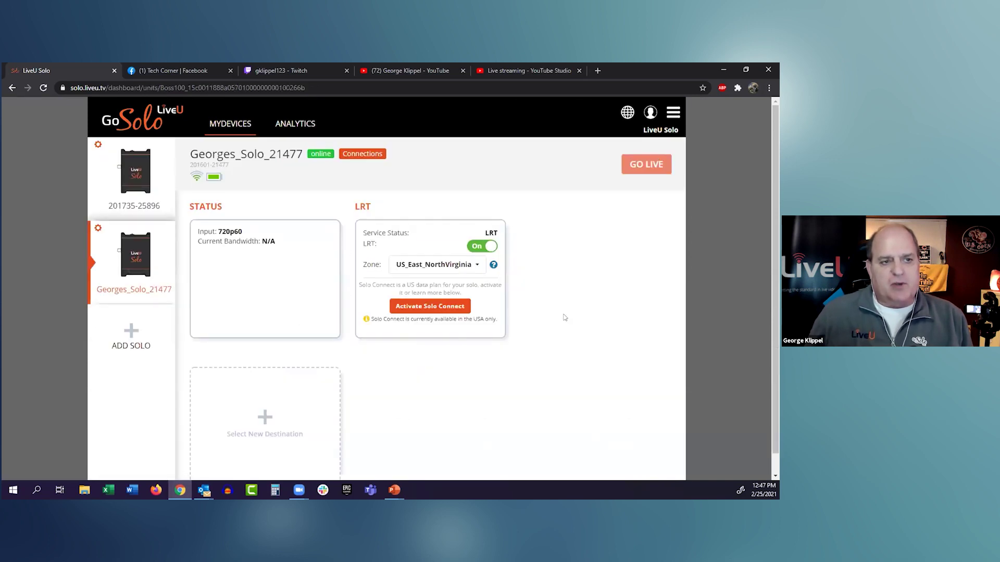
Step: Look over the account options for subscription, payment, destinations and support
left_click(672, 114)
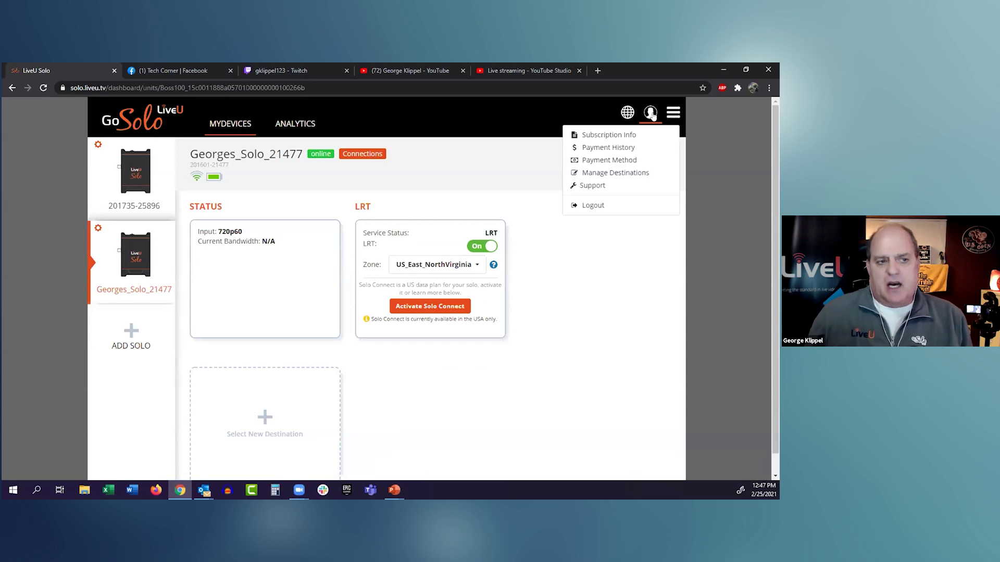
left_click(617, 291)
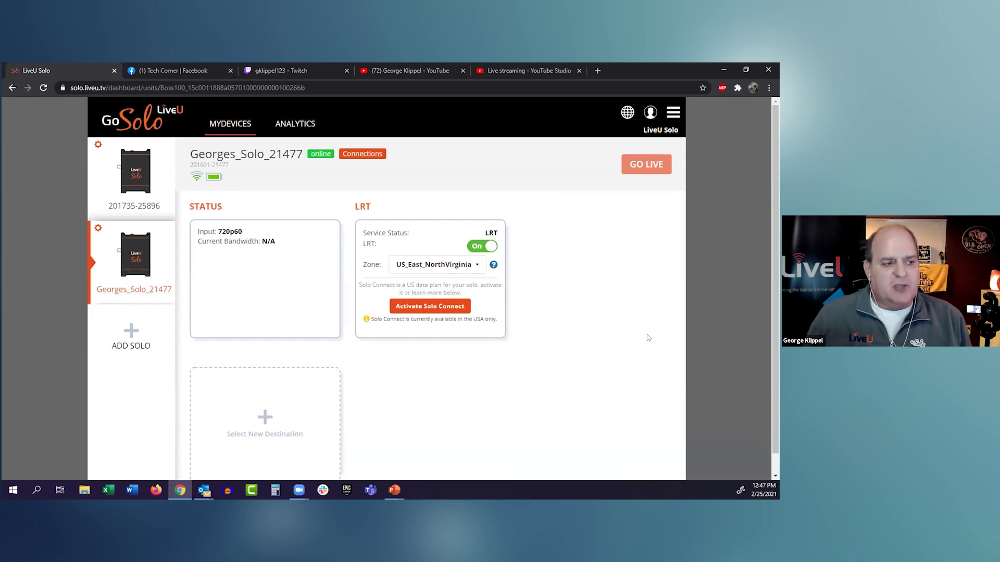
Step: Start selecting a new streaming destination for the unit and dismiss all the error notifications
scroll(647, 338, "down", 1)
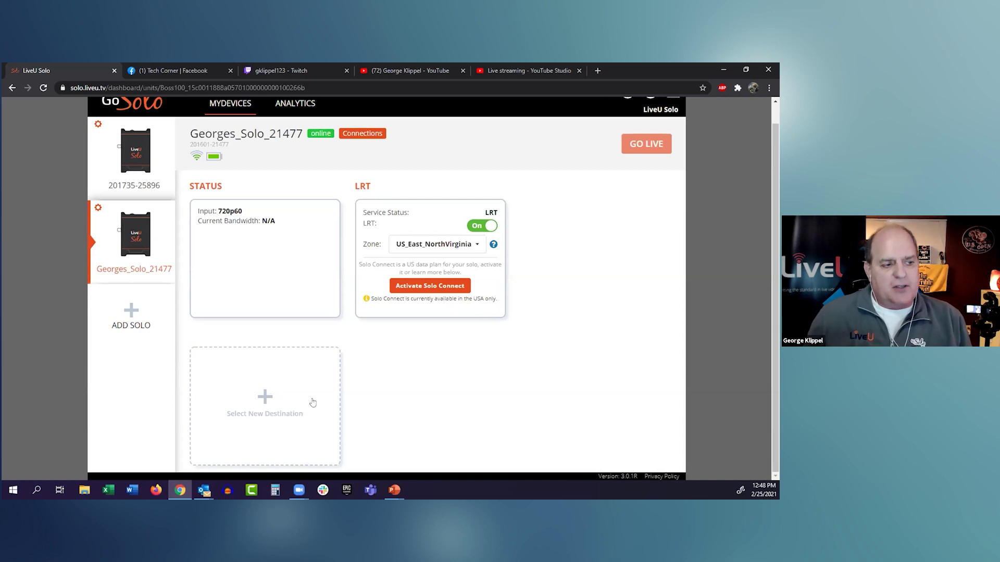
left_click(263, 401)
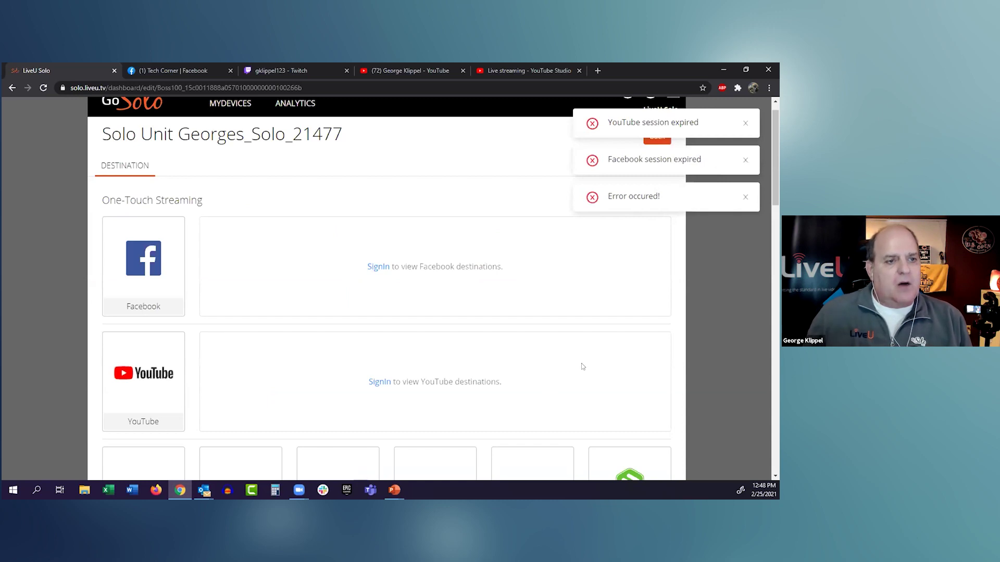
left_click(745, 123)
left_click(745, 124)
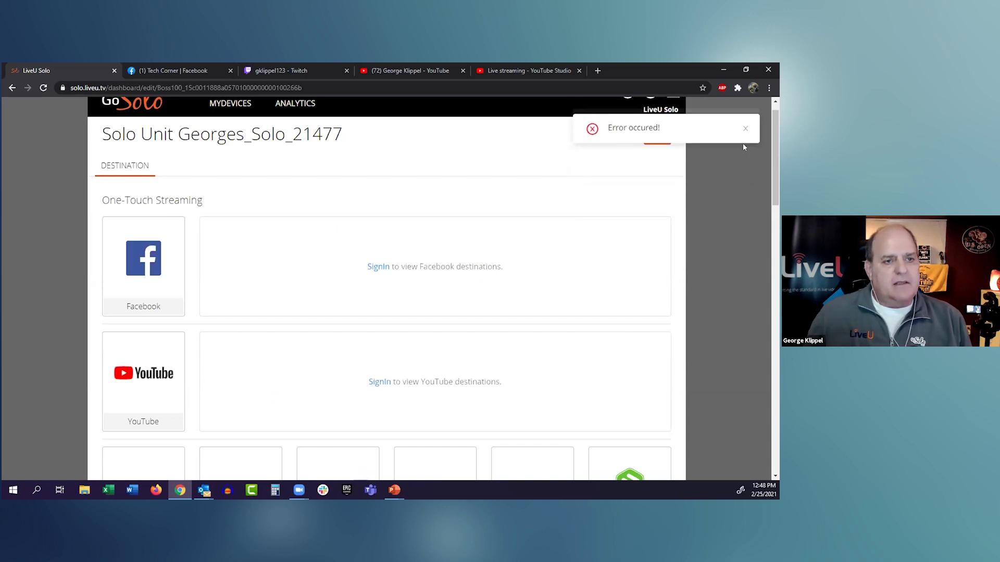
left_click(745, 124)
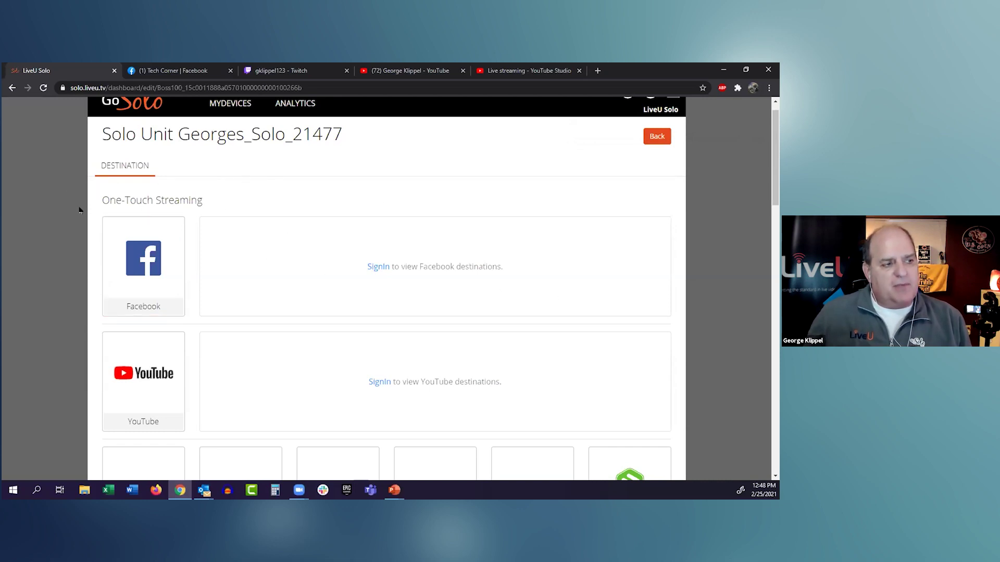
Step: Look over the available streaming services and the Tech Corner page on Facebook, and return to the destination selection
scroll(211, 205, "down", 3)
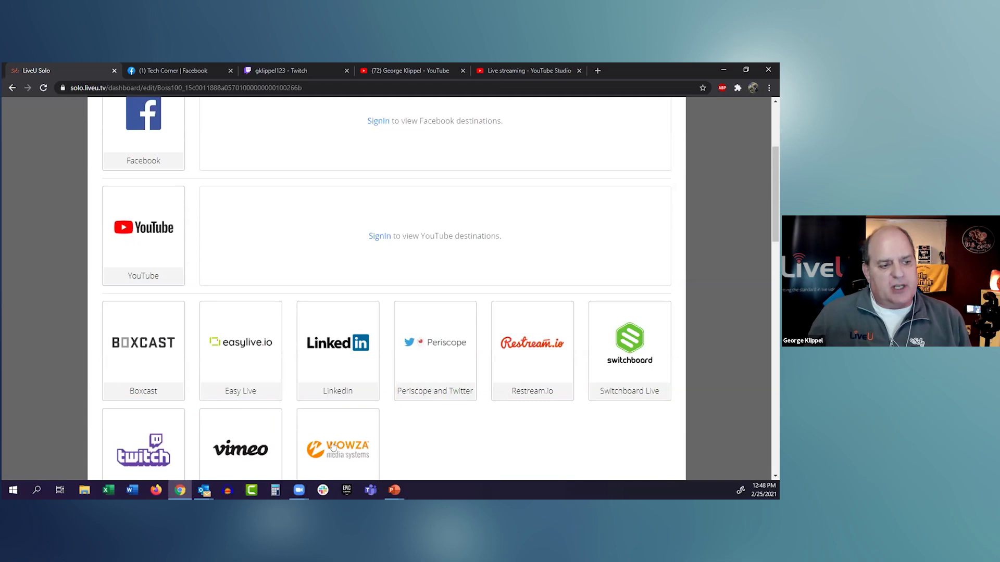
scroll(174, 277, "up", 2)
scroll(156, 272, "down", 1)
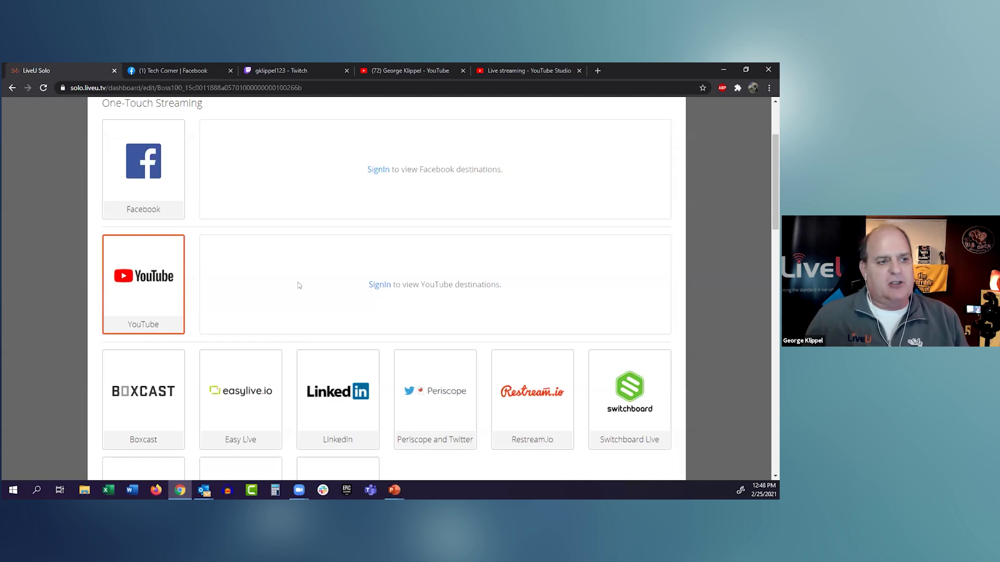
left_click(165, 69)
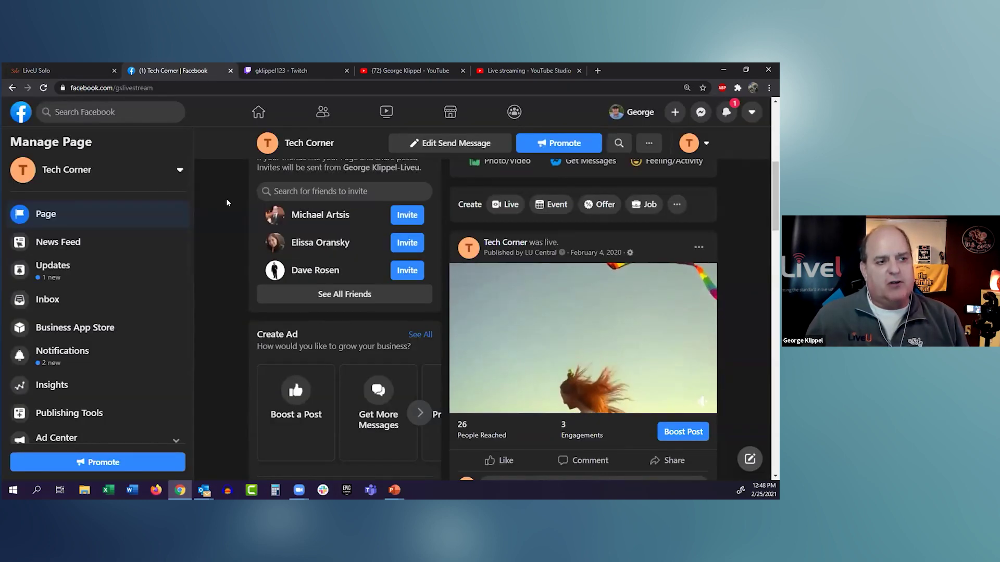
left_click(57, 71)
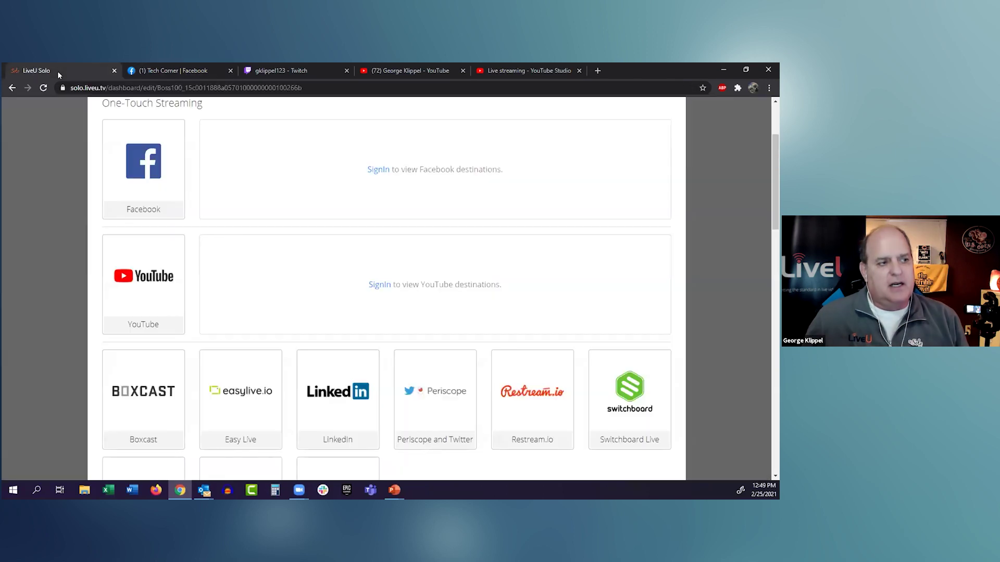
Step: Sign in to Facebook and start a new Facebook Live destination
left_click(378, 170)
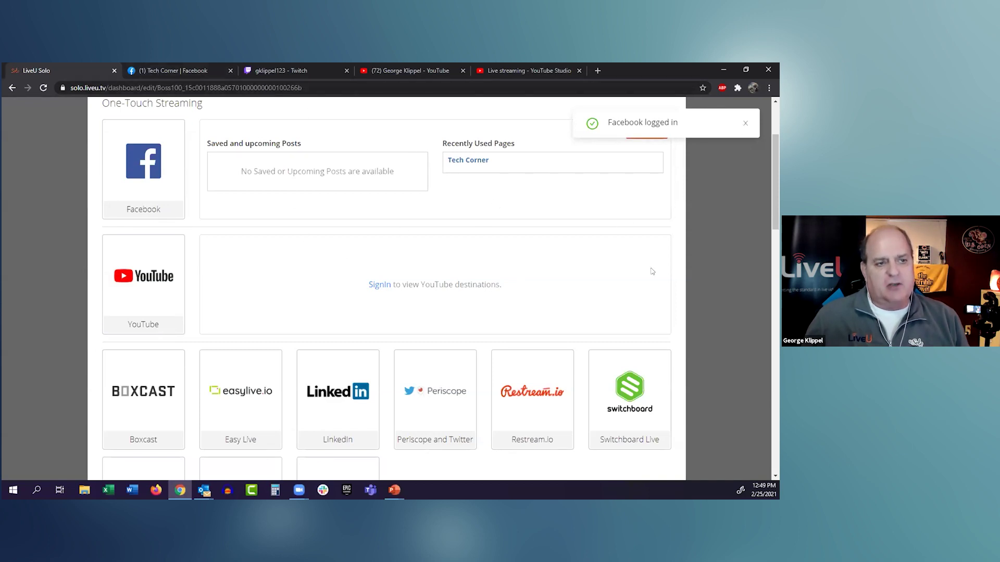
left_click(131, 180)
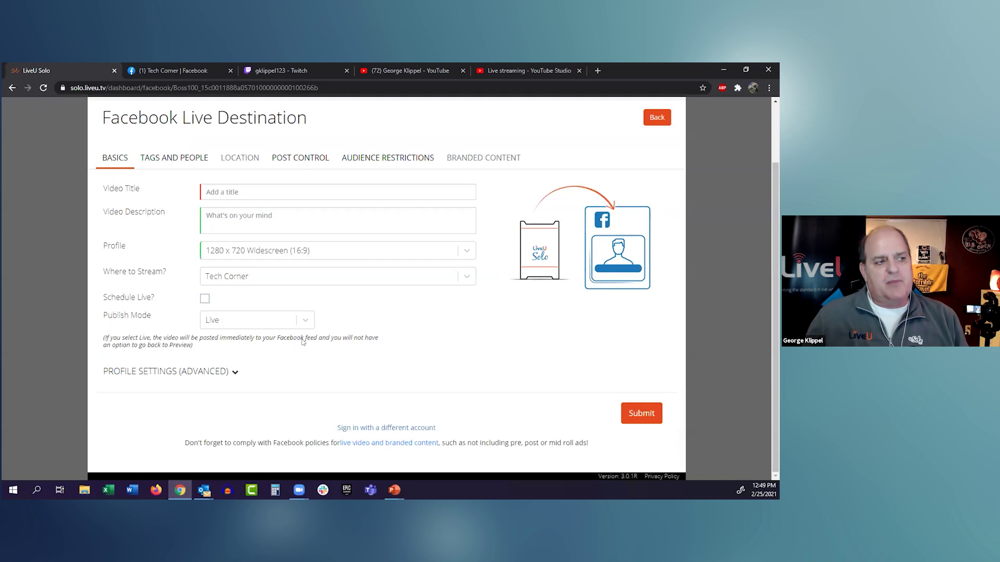
Step: Title the Facebook Live video "Facebook Demo" and describe it as "Nothing is on my mind"
left_click(249, 192)
type("fA")
key("BackSpace")
key("BackSpace")
type("Fa")
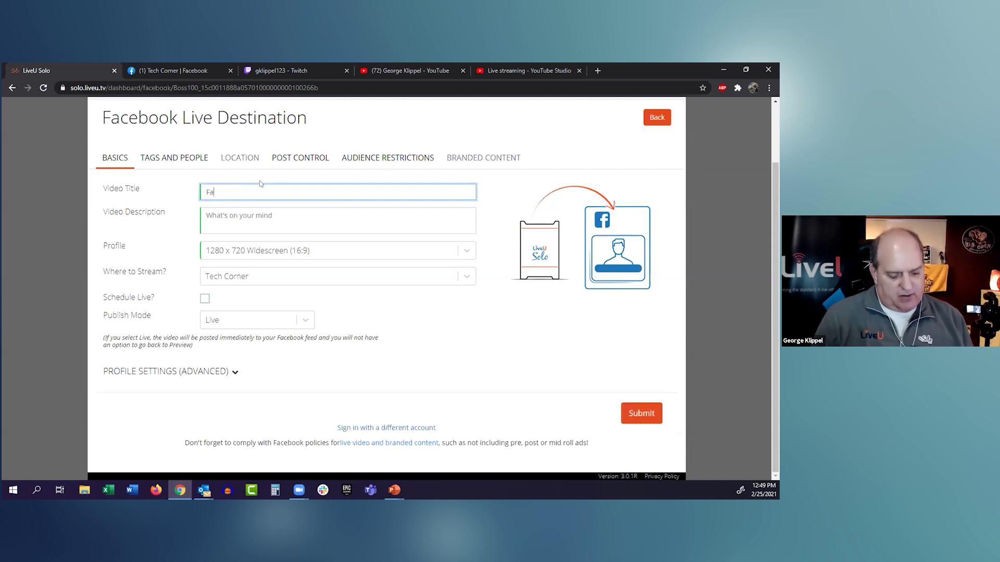
type("cebook Demo")
key("Tab")
type("Not")
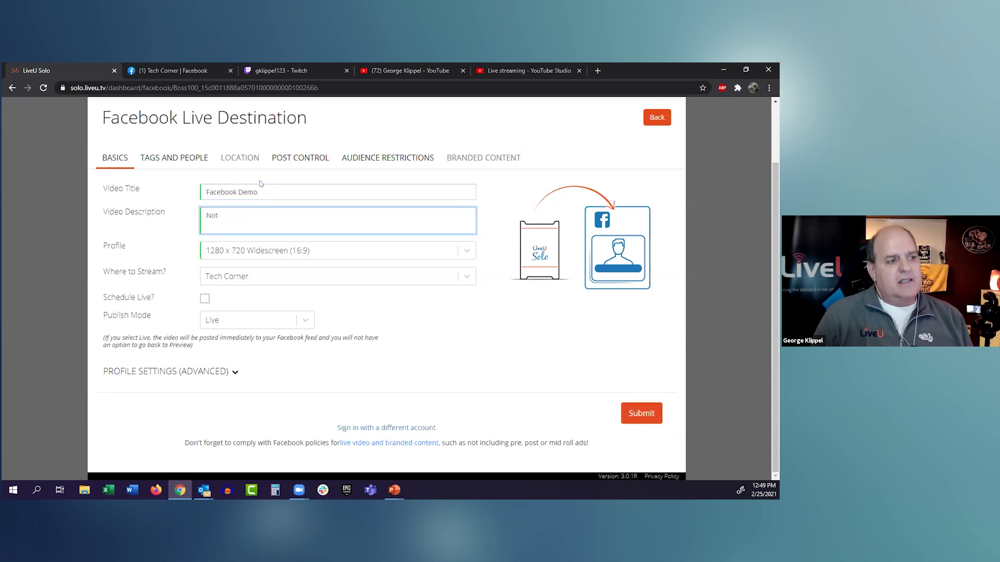
type("rhing is on ")
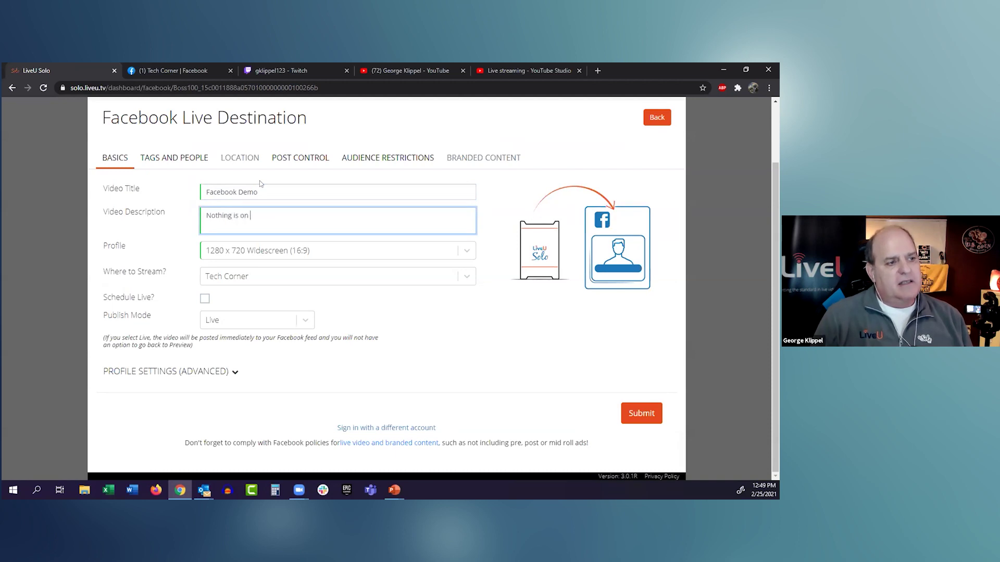
type("my mind")
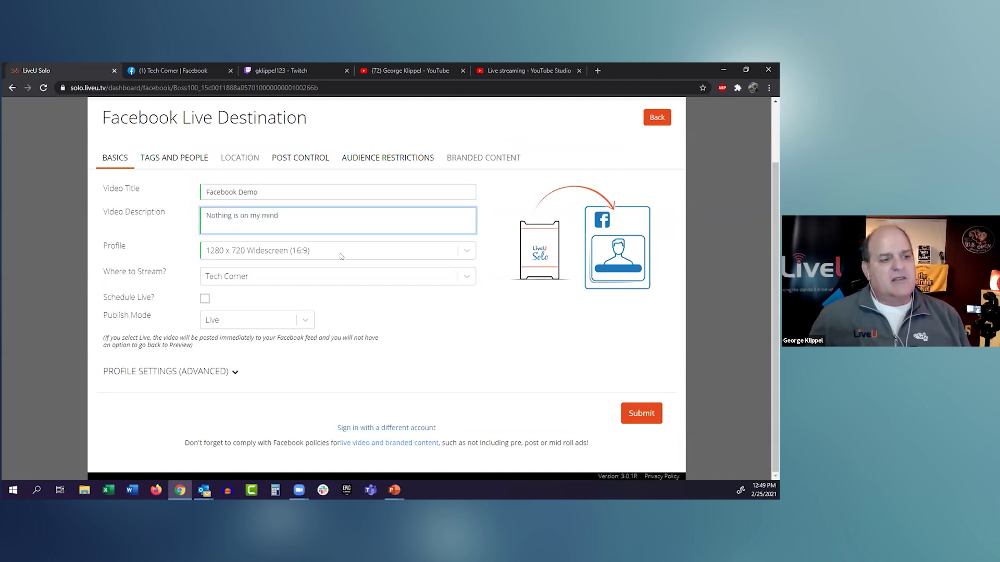
Step: Set the Facebook Live destination's streaming profile to 640 x 480 Standard (4:3)
left_click(380, 253)
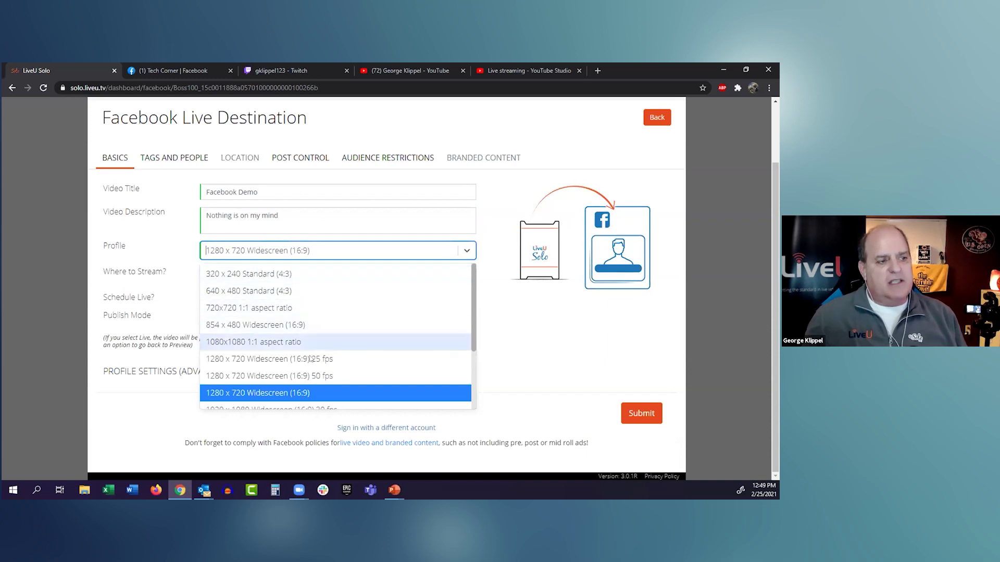
scroll(282, 371, "down", 3)
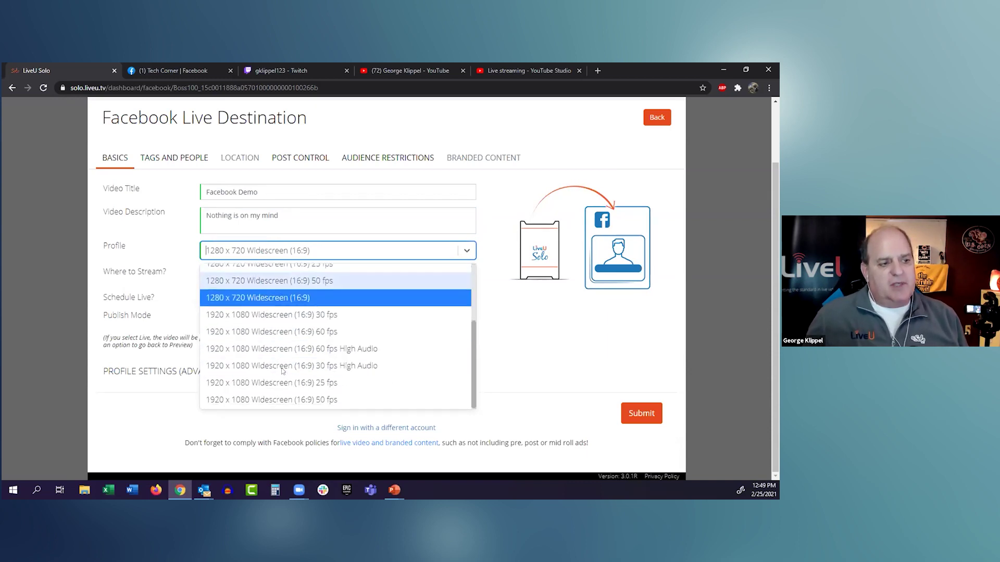
scroll(282, 370, "up", 3)
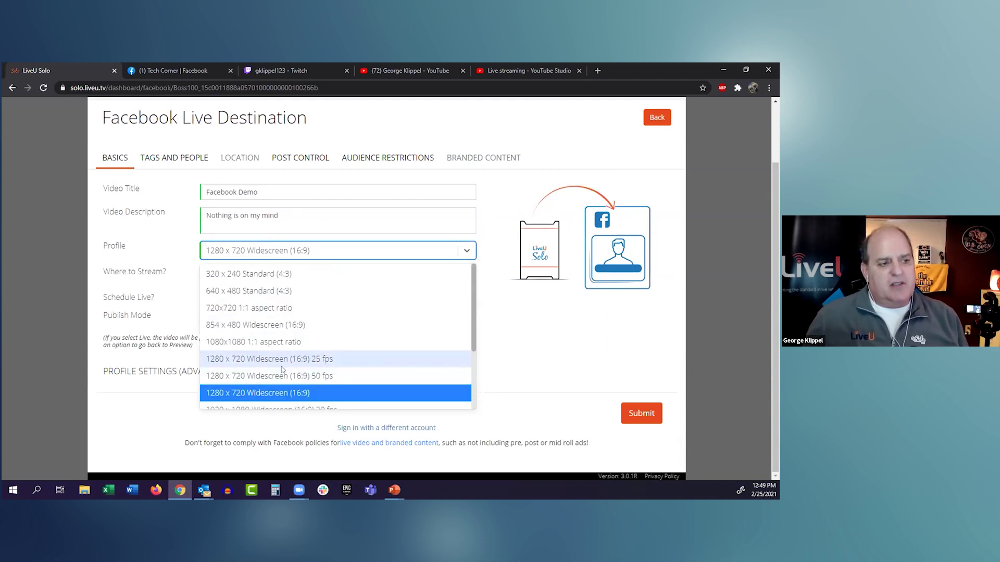
left_click(251, 293)
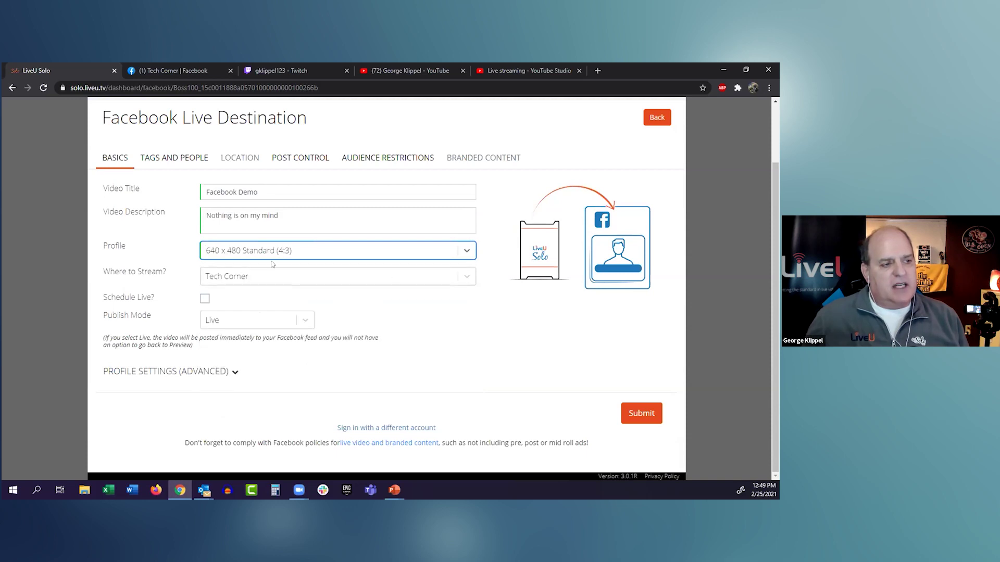
Step: Choose the Tech Corner page as the place where the Facebook Live video streams
left_click(240, 276)
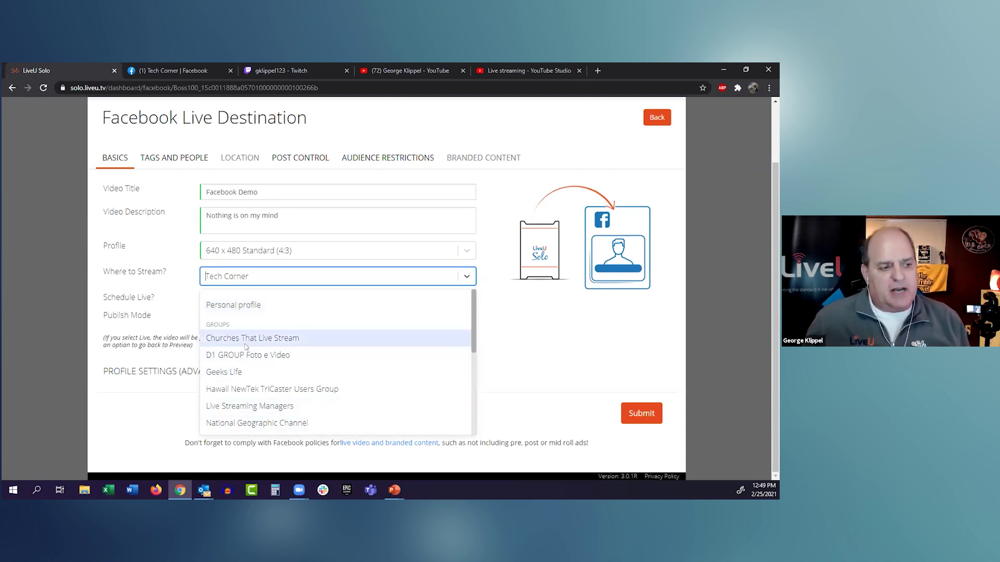
scroll(241, 354, "down", 1)
scroll(241, 354, "down", 5)
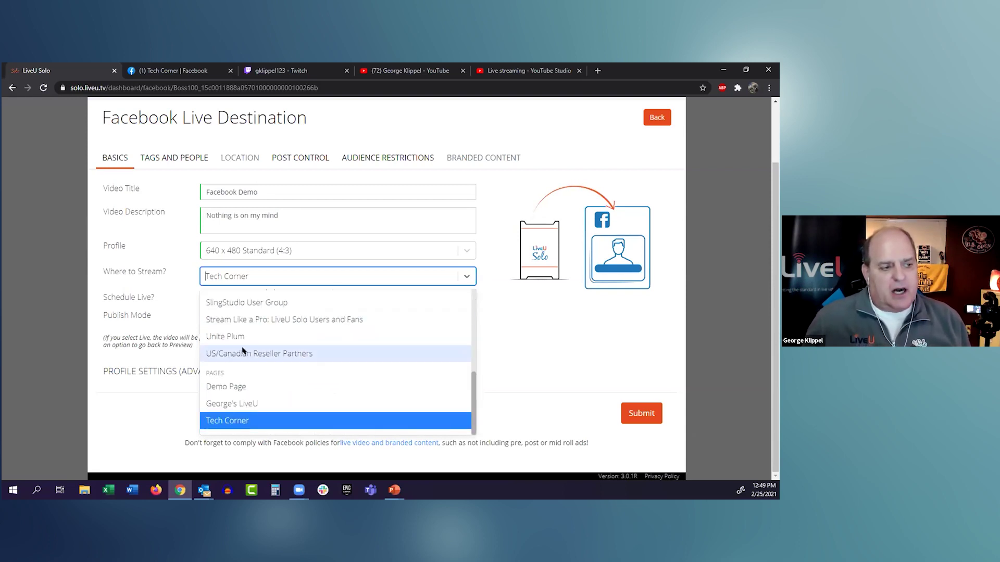
left_click(246, 419)
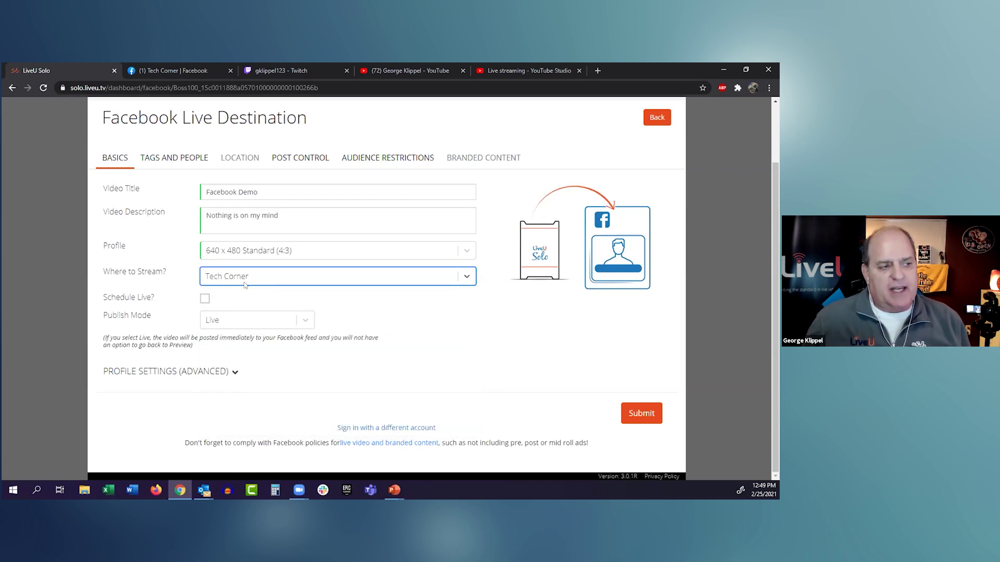
Step: Check the Schedule Live options, leave scheduling off, and choose Live as the publish mode
left_click(204, 300)
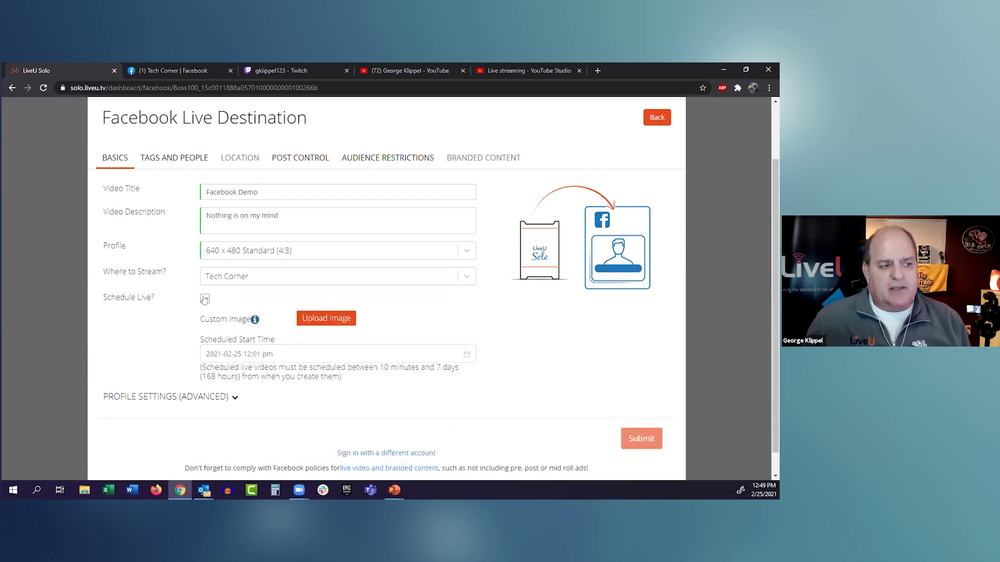
left_click(204, 299)
left_click(225, 319)
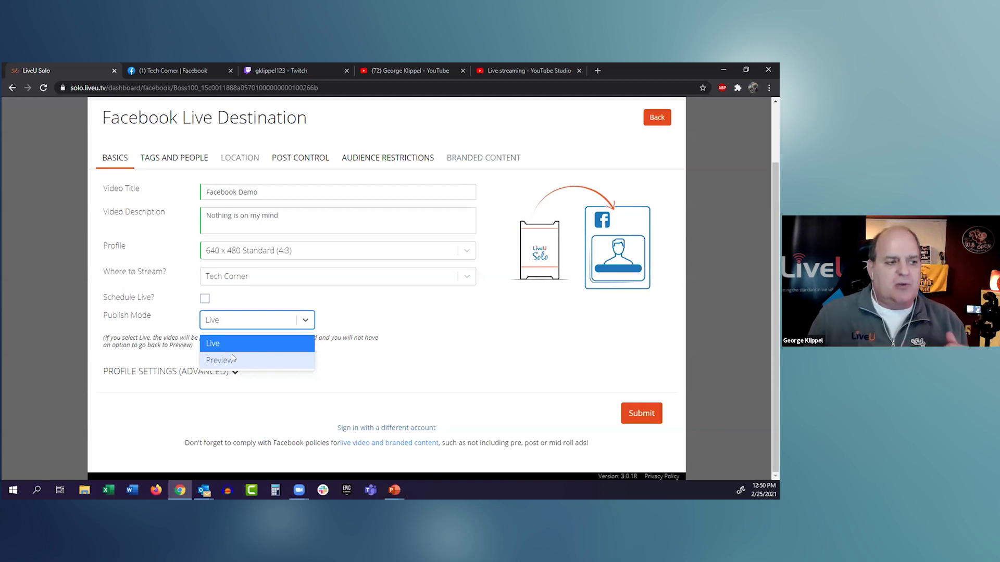
left_click(234, 348)
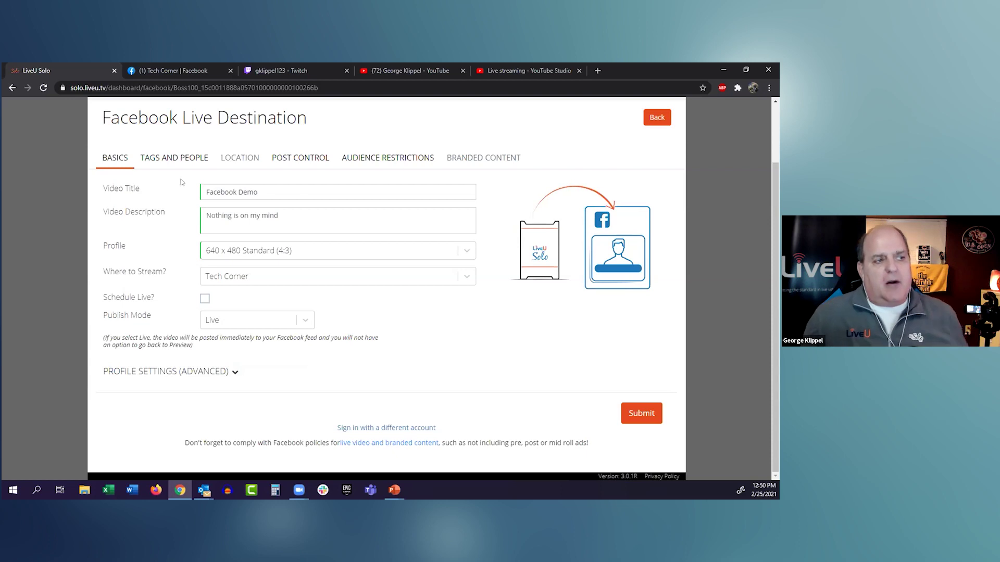
Step: Review the destination's tags, post control and audience restriction settings, and return to the basic settings
left_click(169, 159)
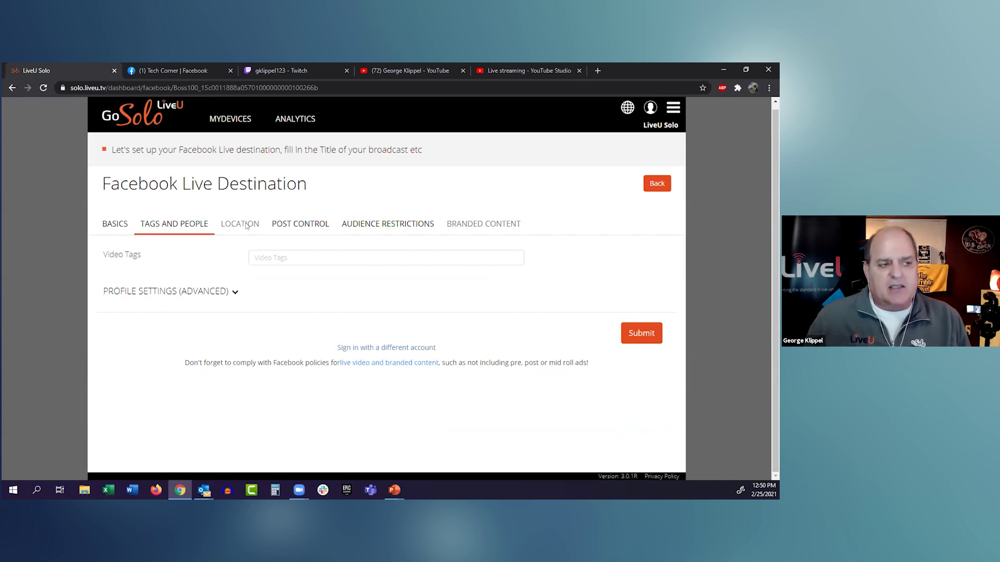
left_click(288, 230)
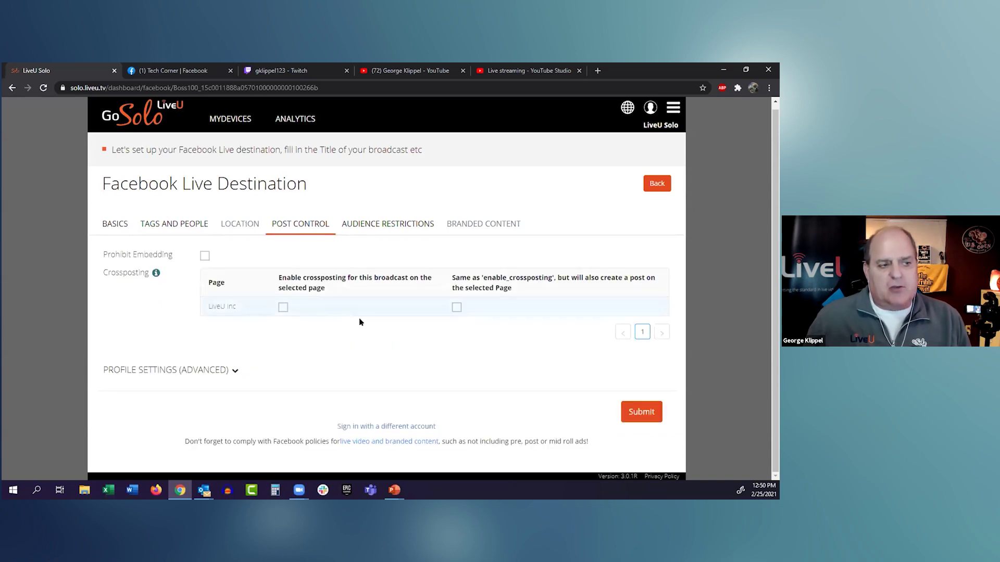
left_click(388, 228)
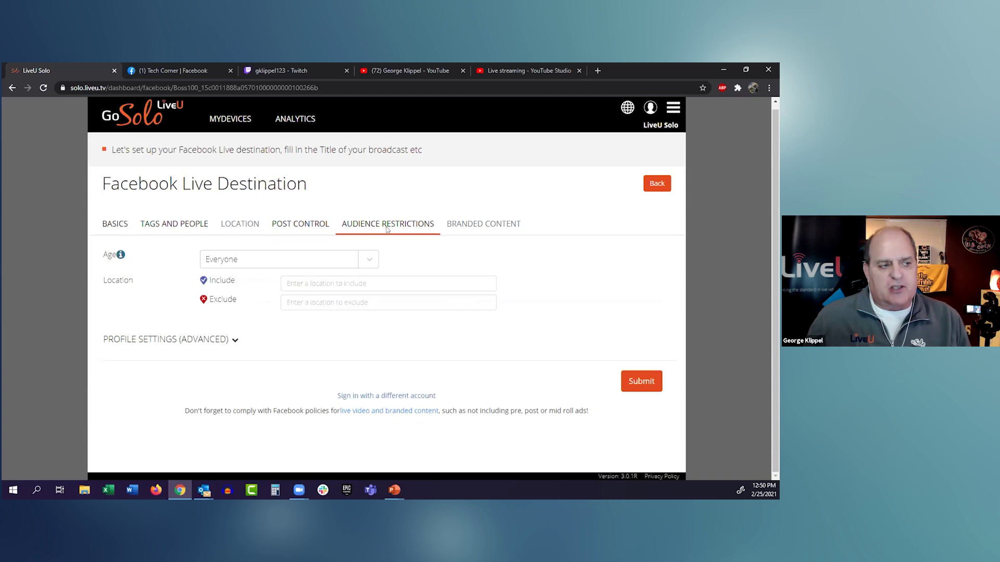
left_click(115, 225)
scroll(115, 224, "down", 1)
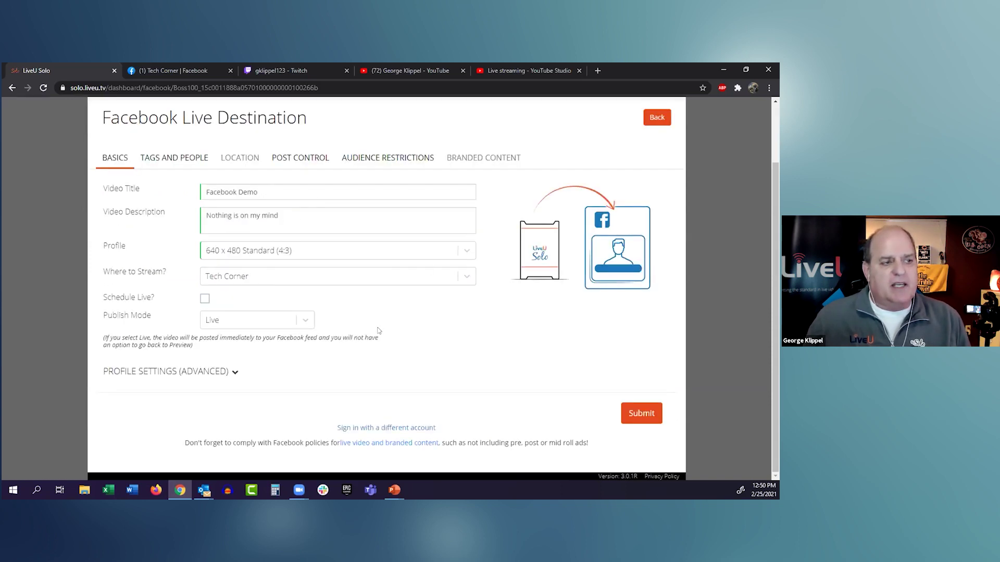
Step: Submit the Facebook Live destination and start the Solo unit's live stream
left_click(639, 414)
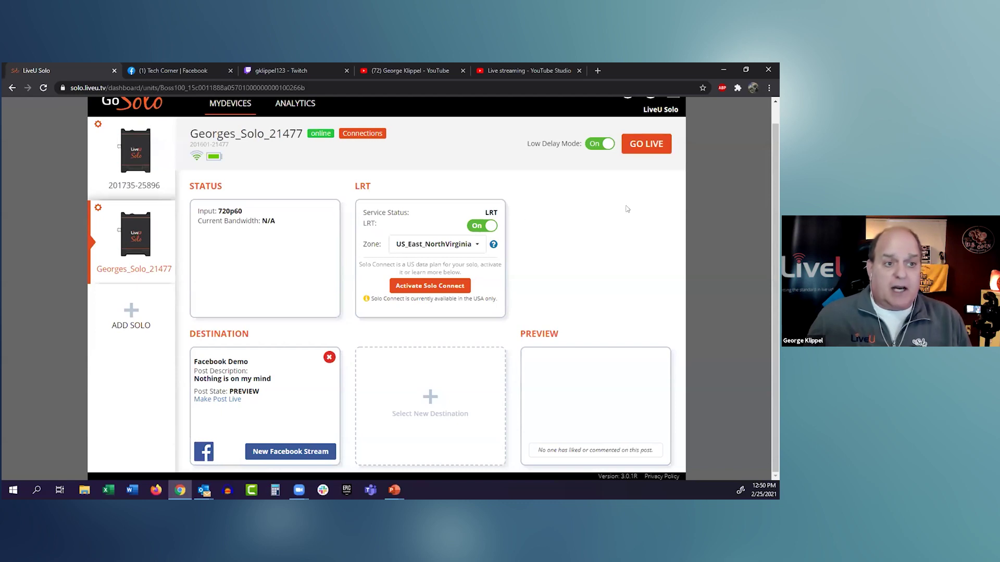
left_click(645, 146)
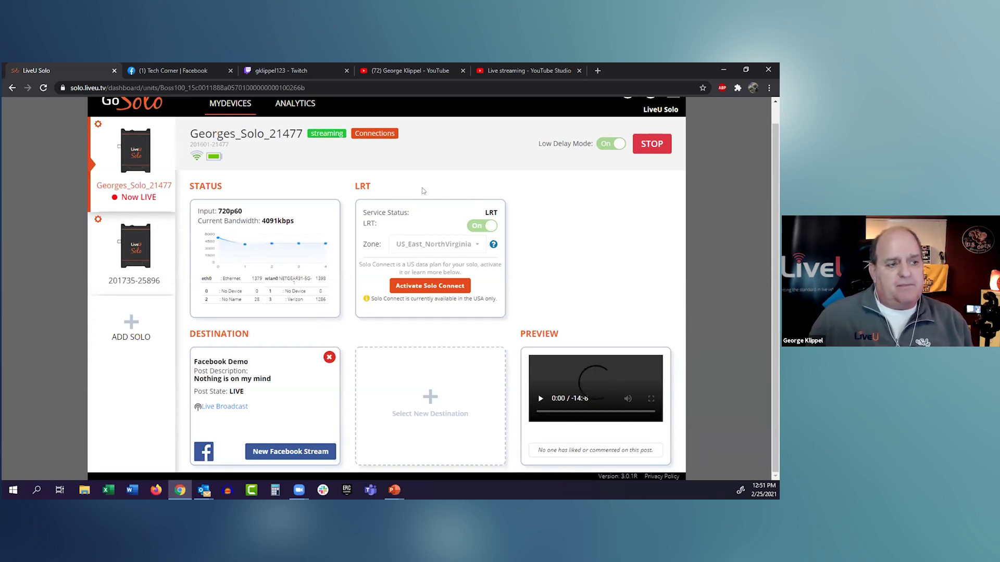
Step: Refresh the Tech Corner page on Facebook, expand the live video and like it
left_click(177, 70)
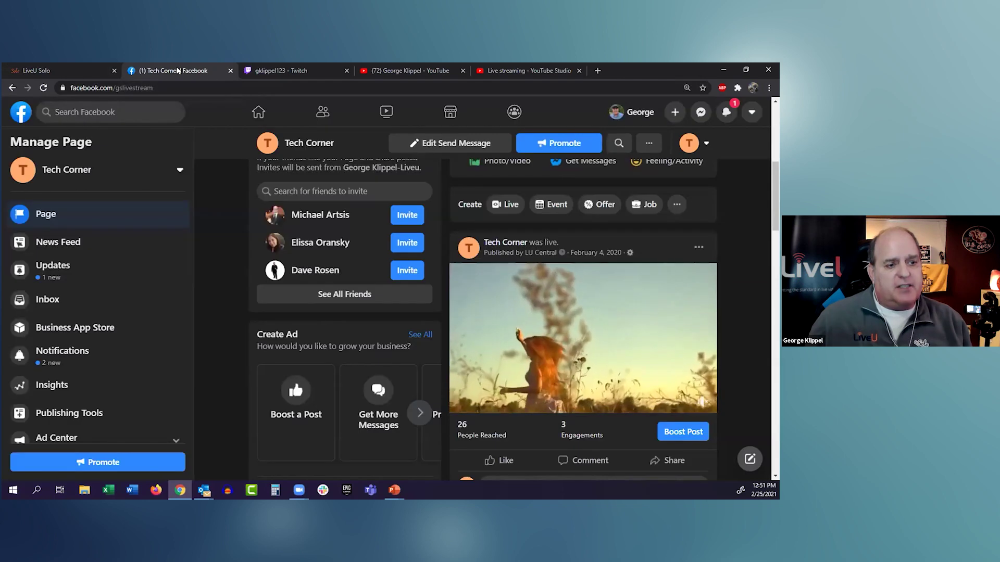
left_click(43, 88)
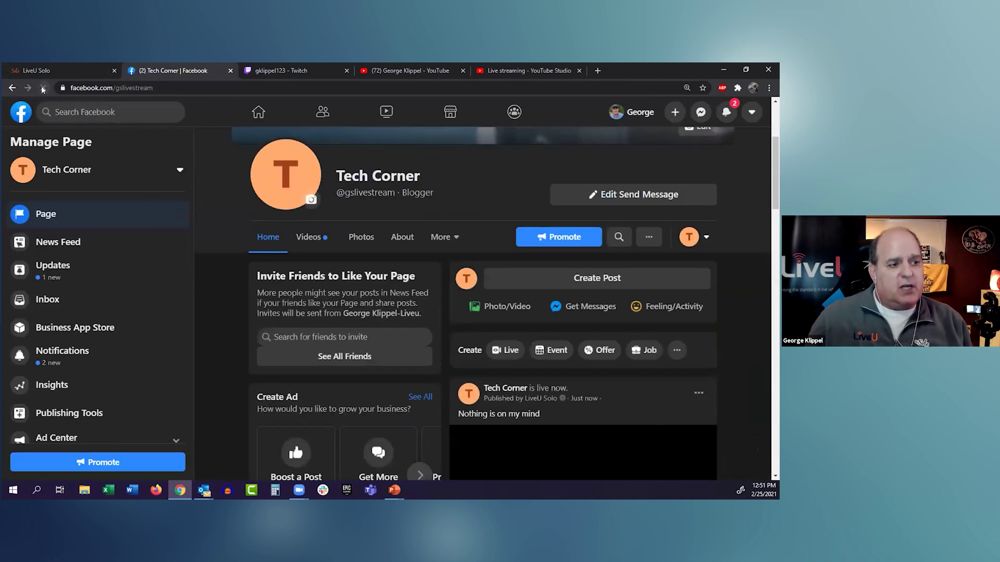
scroll(686, 317, "down", 2)
scroll(685, 317, "down", 3)
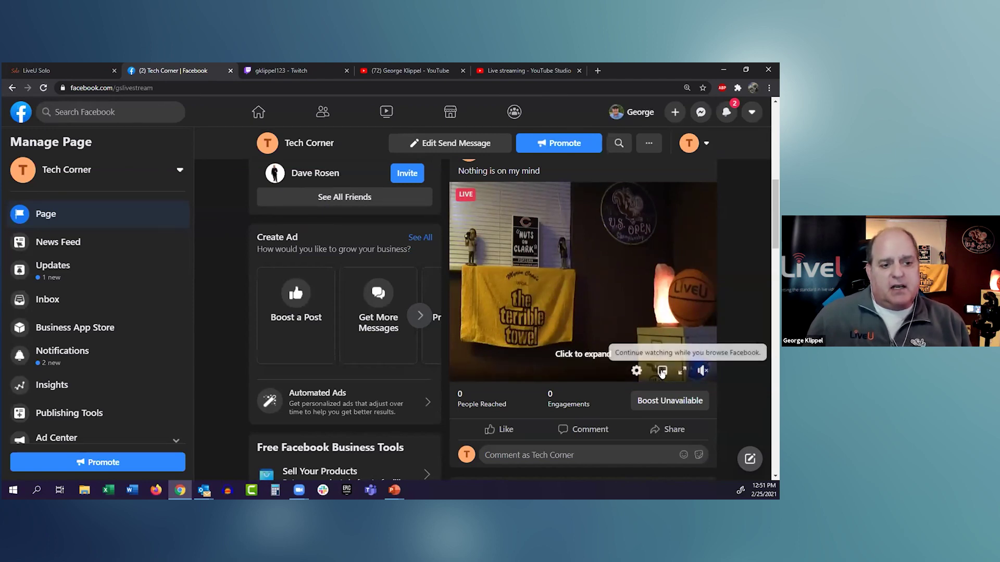
left_click(681, 371)
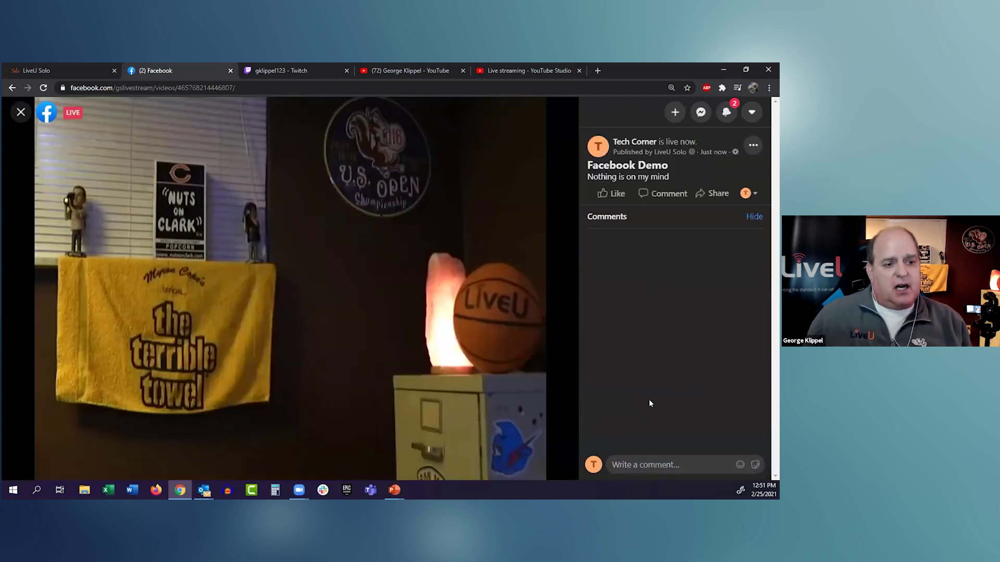
left_click(607, 199)
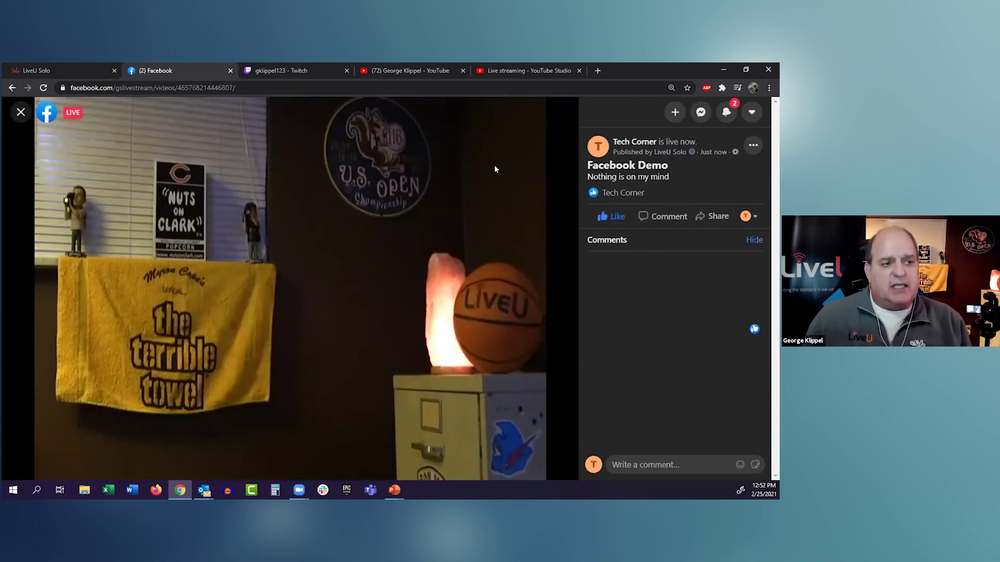
Step: Return to the Solo portal and reload the unit's page to check the live preview and post reactions
left_click(56, 65)
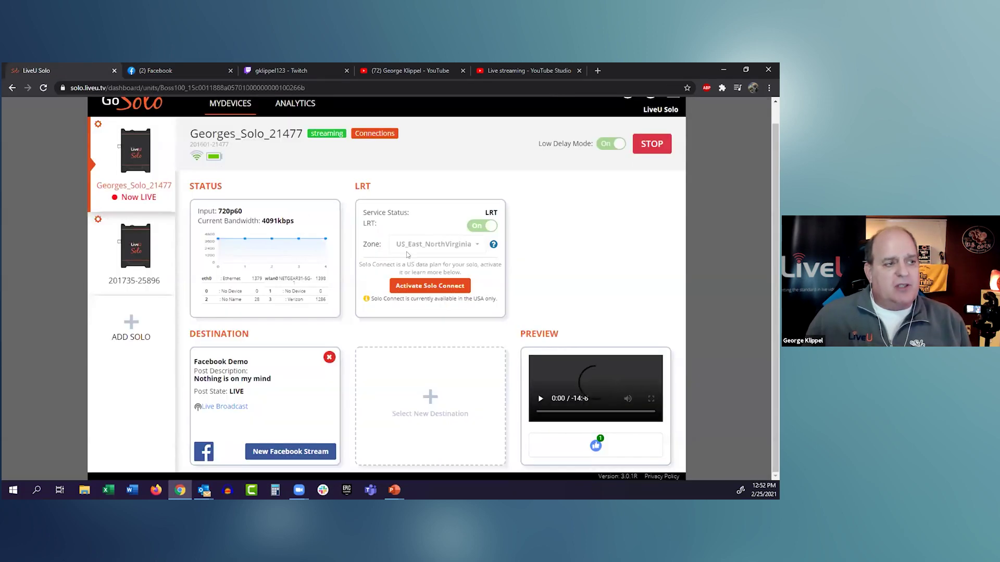
left_click(44, 88)
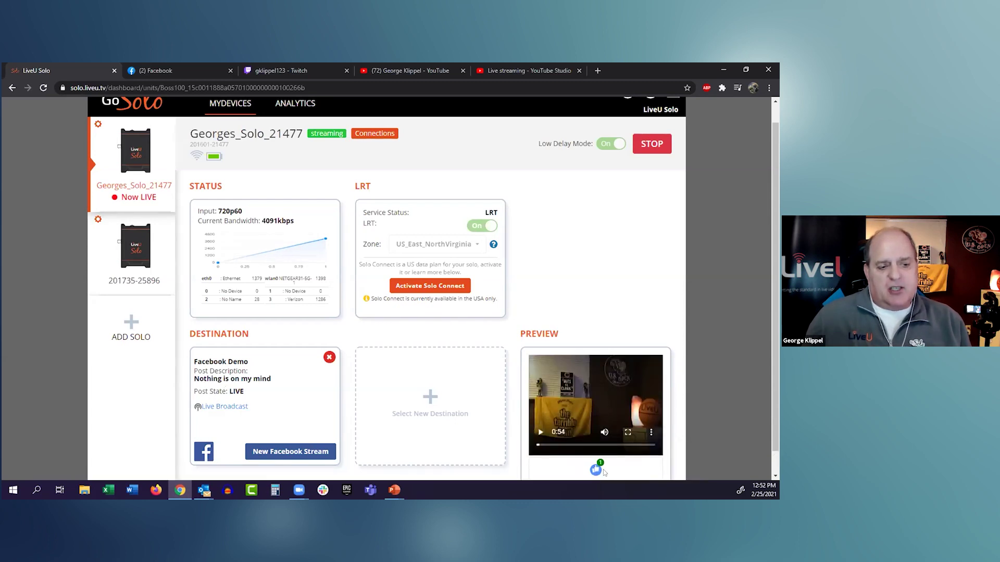
scroll(661, 462, "down", 1)
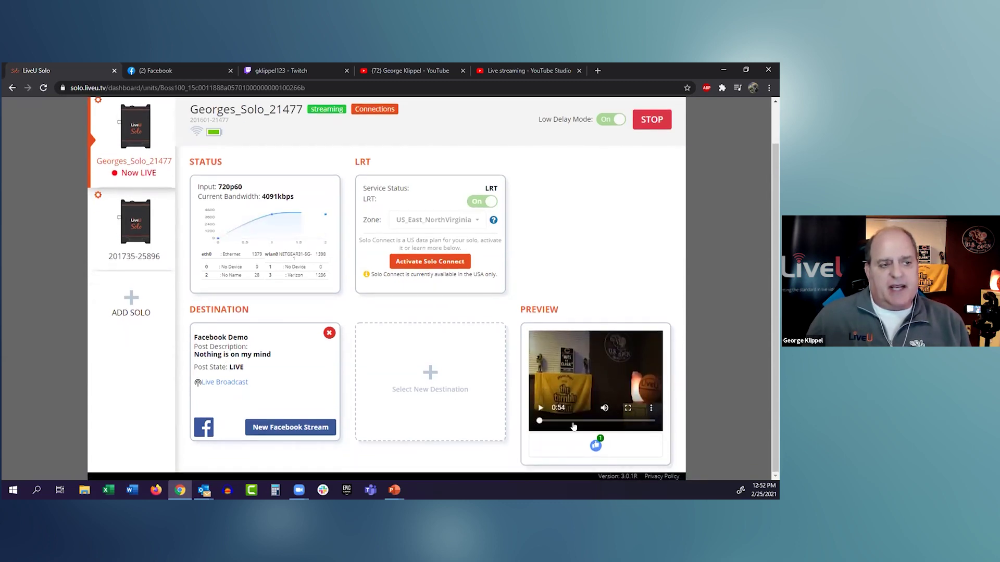
scroll(573, 422, "up", 1)
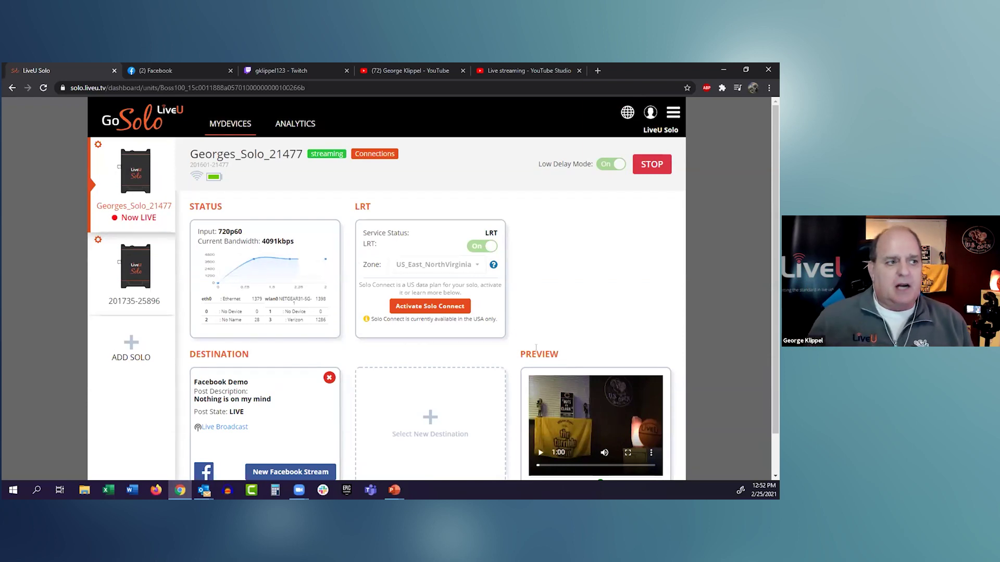
Step: Close the expanded live video on Facebook, and stop the Solo unit's stream in the Solo portal
left_click(185, 71)
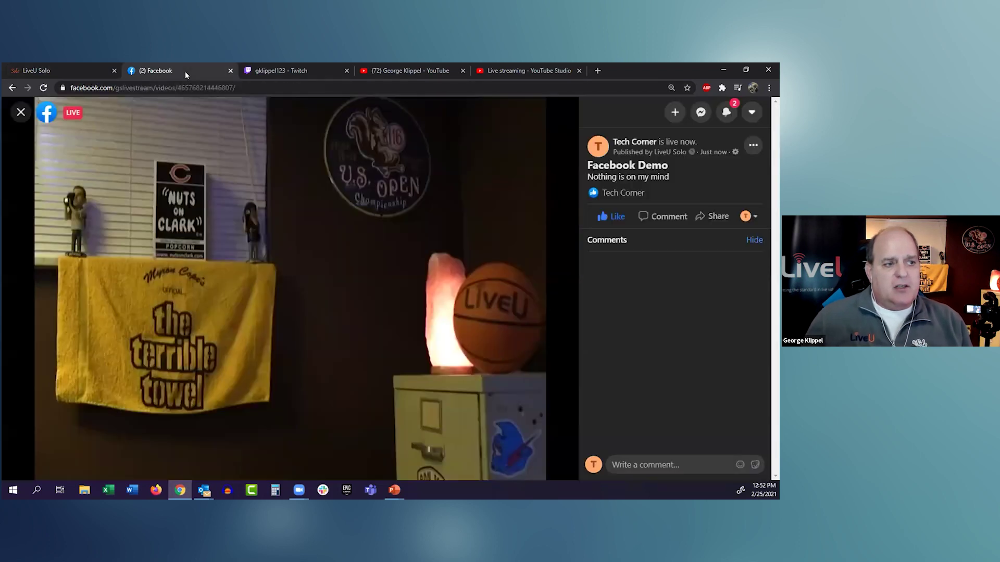
left_click(21, 112)
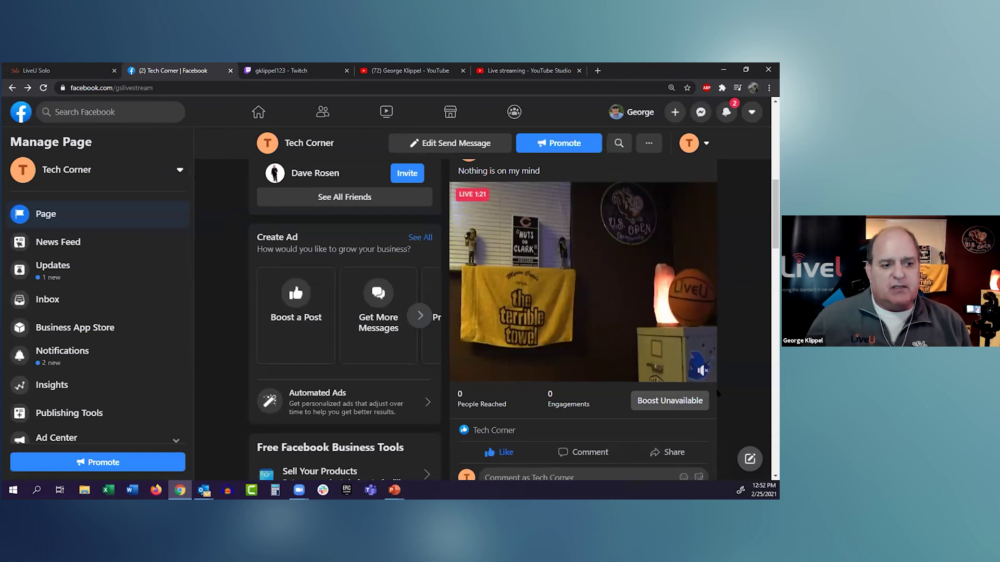
scroll(732, 315, "down", 1)
scroll(731, 315, "up", 1)
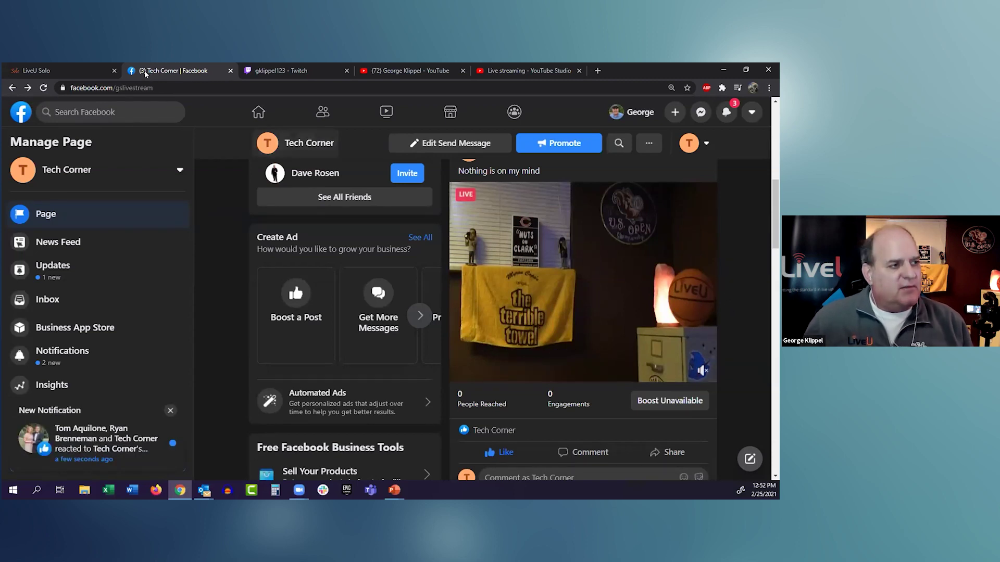
left_click(74, 73)
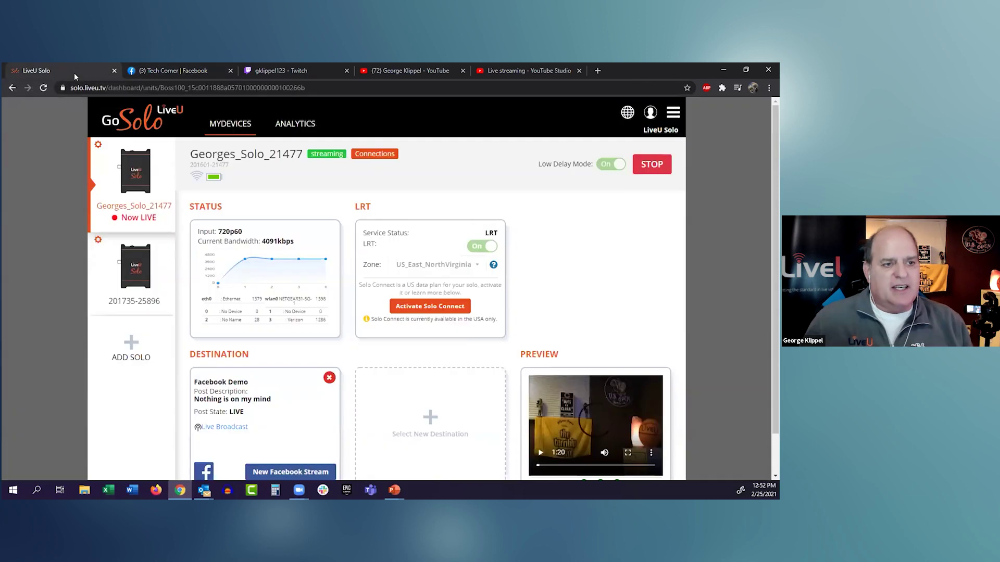
left_click(650, 166)
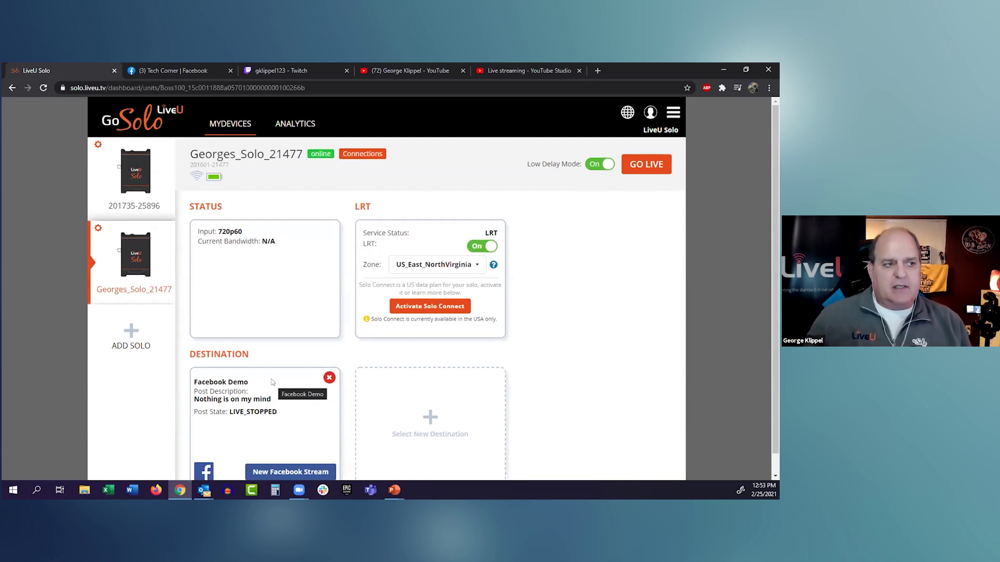
Step: Refresh the Tech Corner page on Facebook and check the post of the ended broadcast
left_click(185, 70)
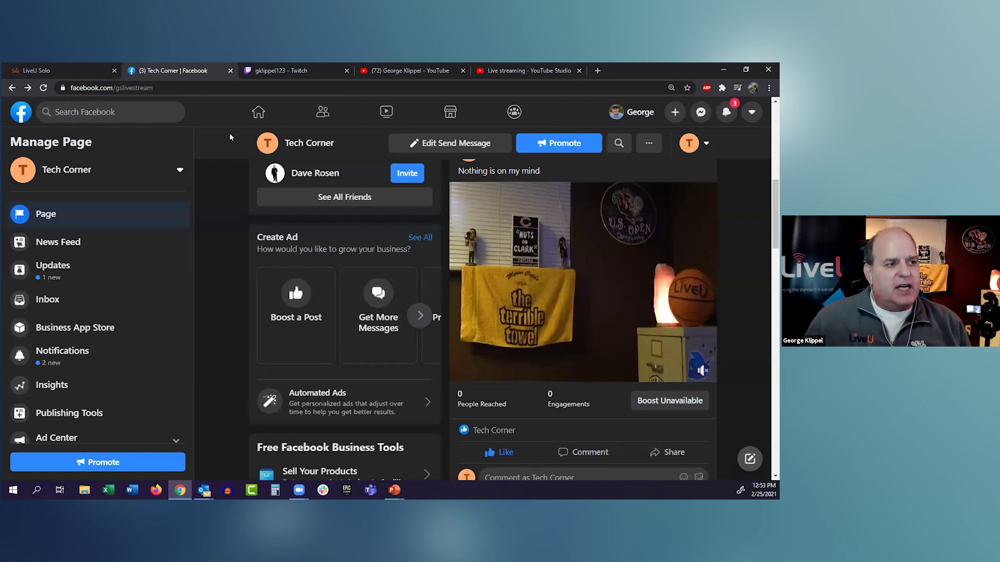
left_click(43, 89)
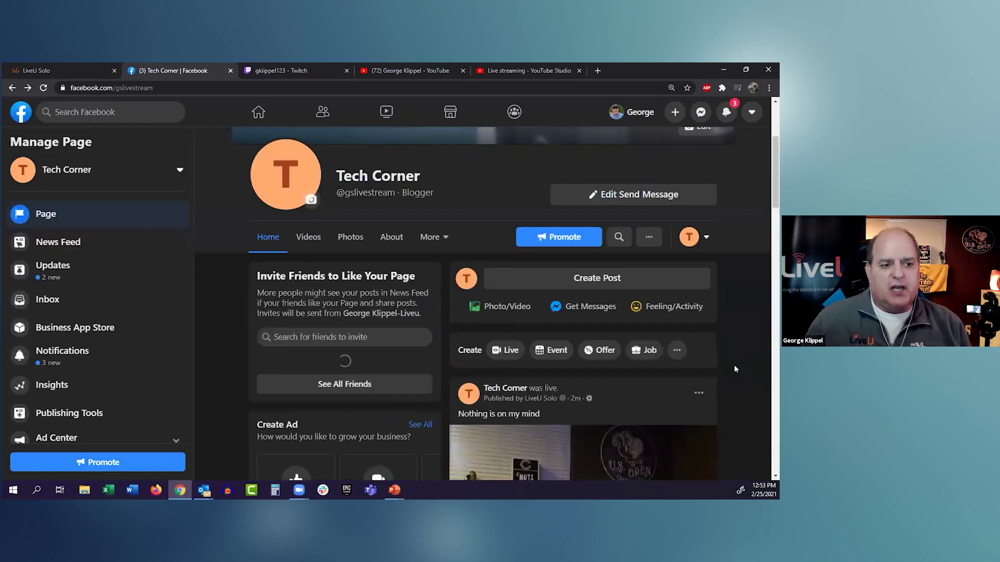
scroll(734, 369, "down", 3)
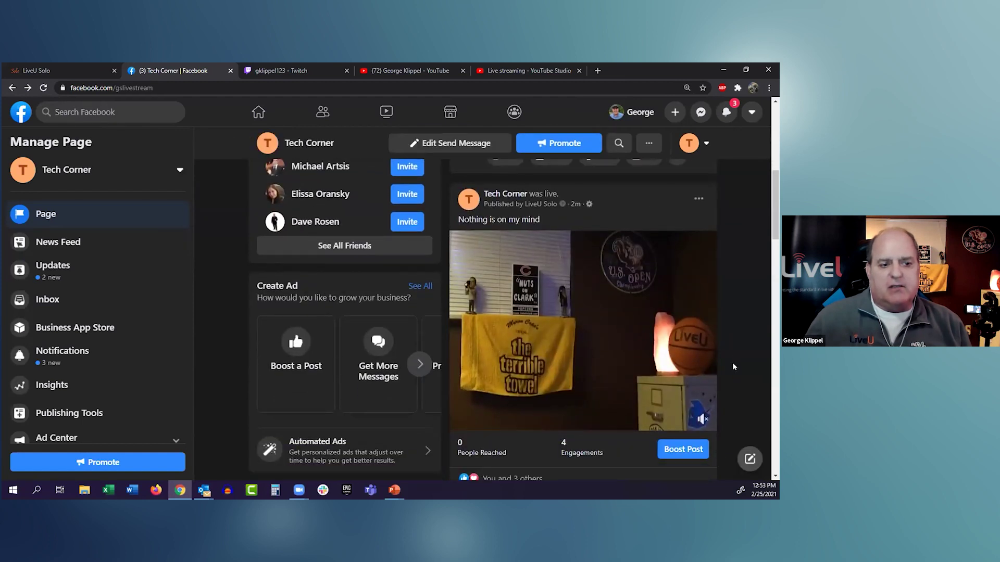
mouse_move(540, 323)
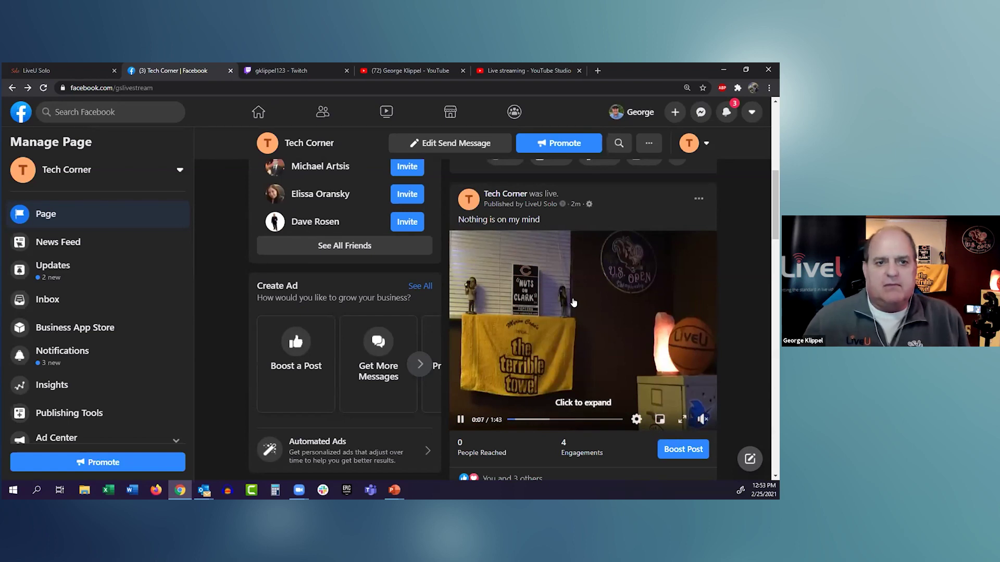
Step: Open the Solo unit's new destination selection in the Solo portal and look through the additional streaming services
left_click(64, 66)
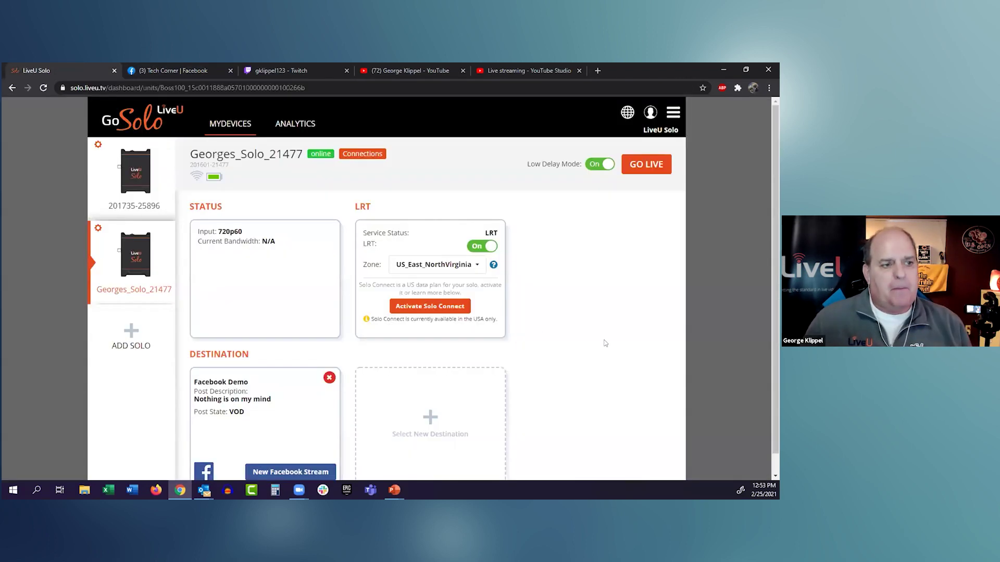
scroll(575, 335, "down", 1)
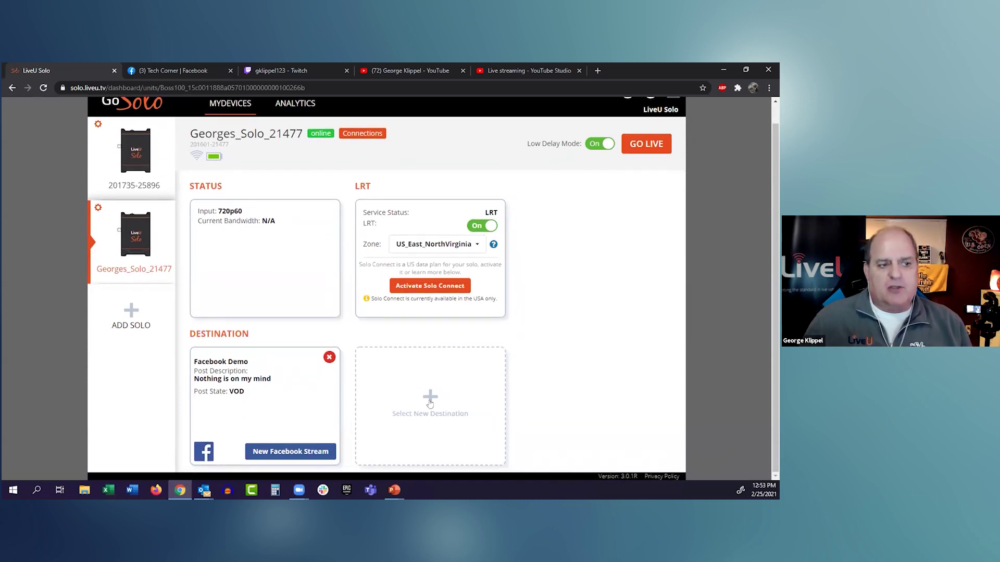
left_click(430, 400)
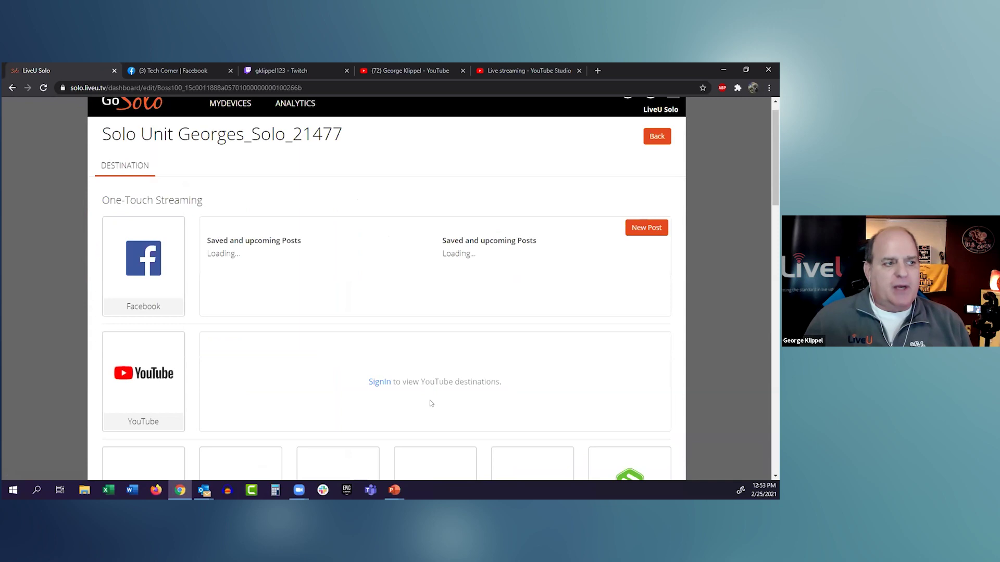
scroll(422, 359, "down", 3)
scroll(172, 318, "down", 6)
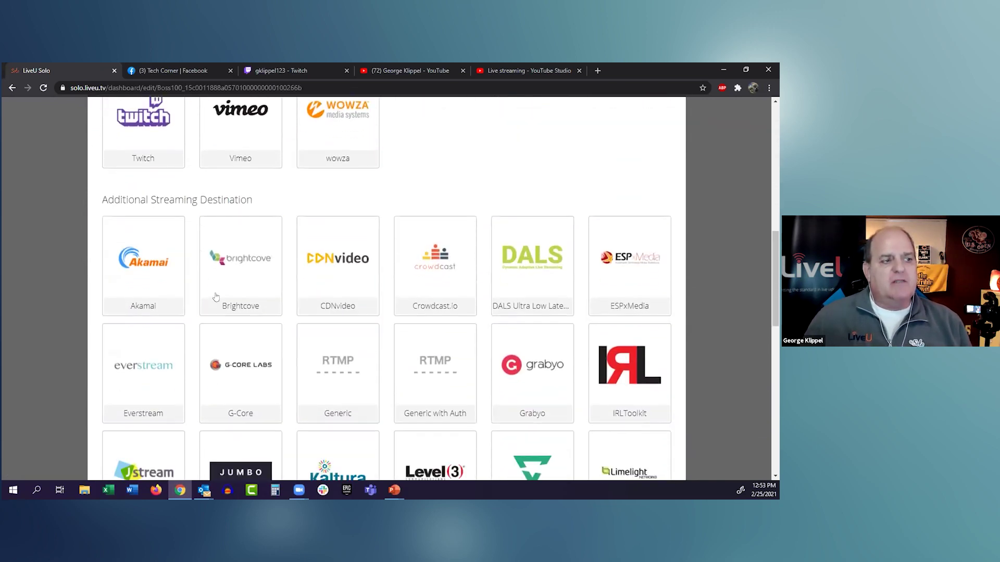
scroll(440, 312, "down", 11)
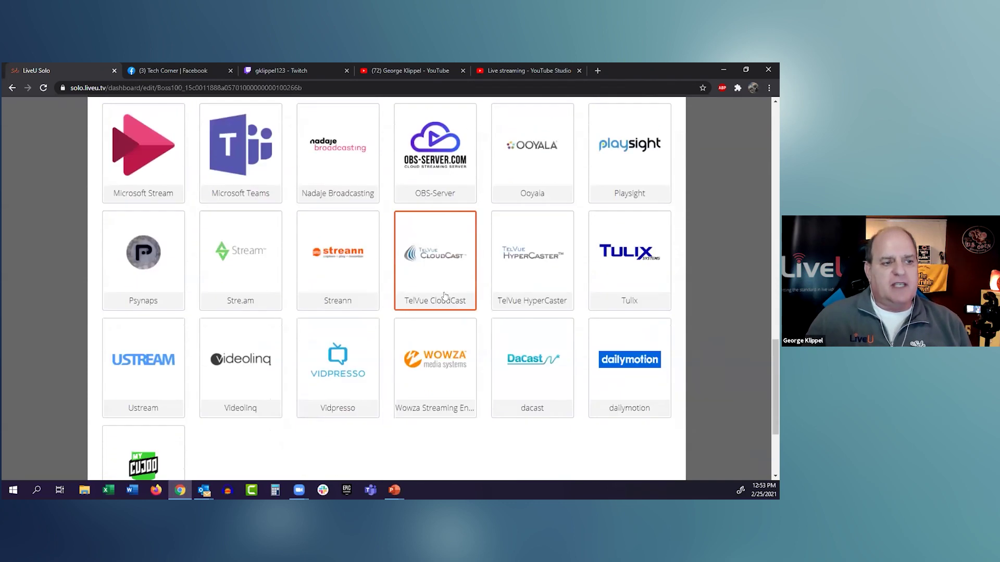
Step: Browse the additional streaming destinations, view the Vidpresso destination form, and return to the destination selection
scroll(439, 309, "up", 4)
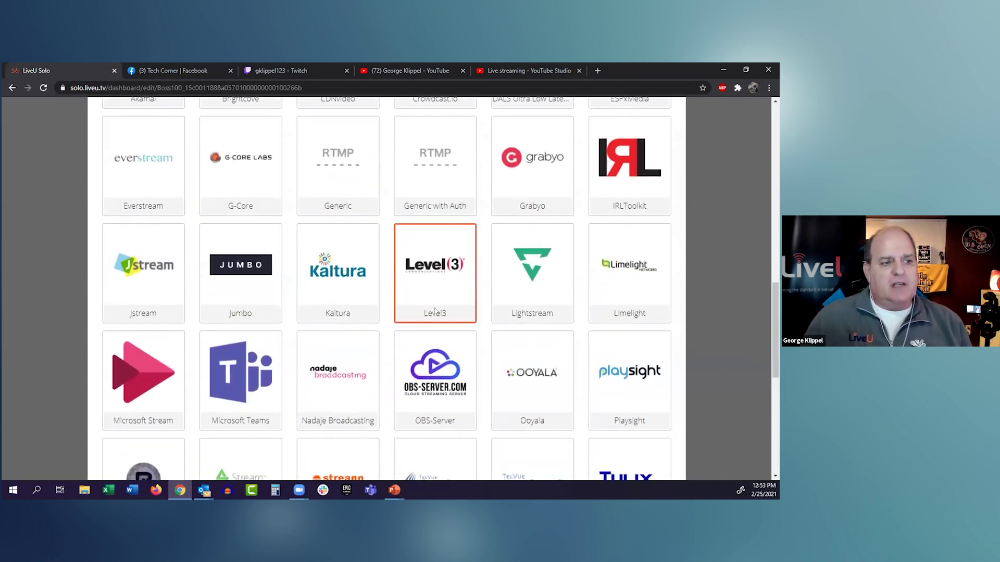
scroll(435, 311, "up", 4)
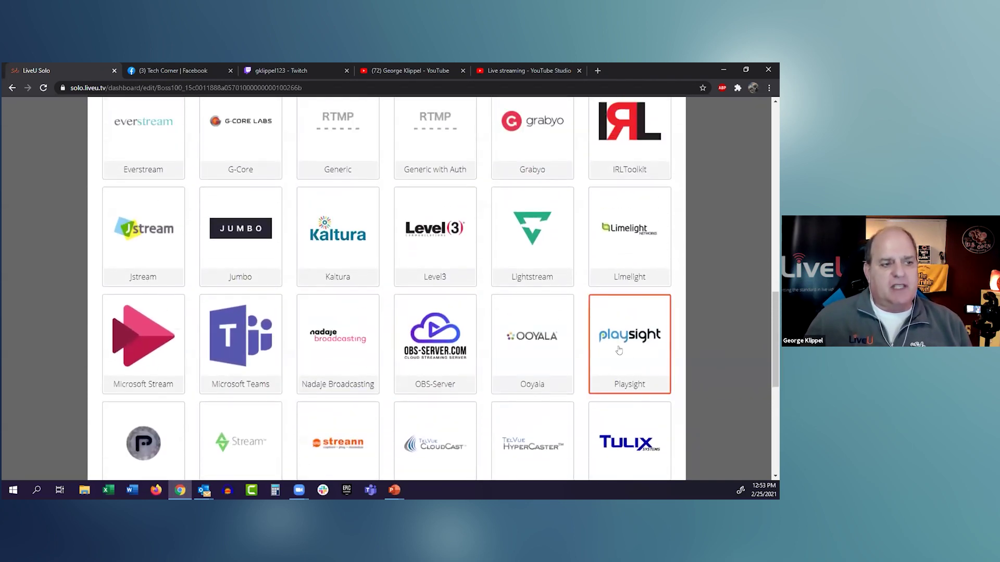
scroll(609, 349, "up", 3)
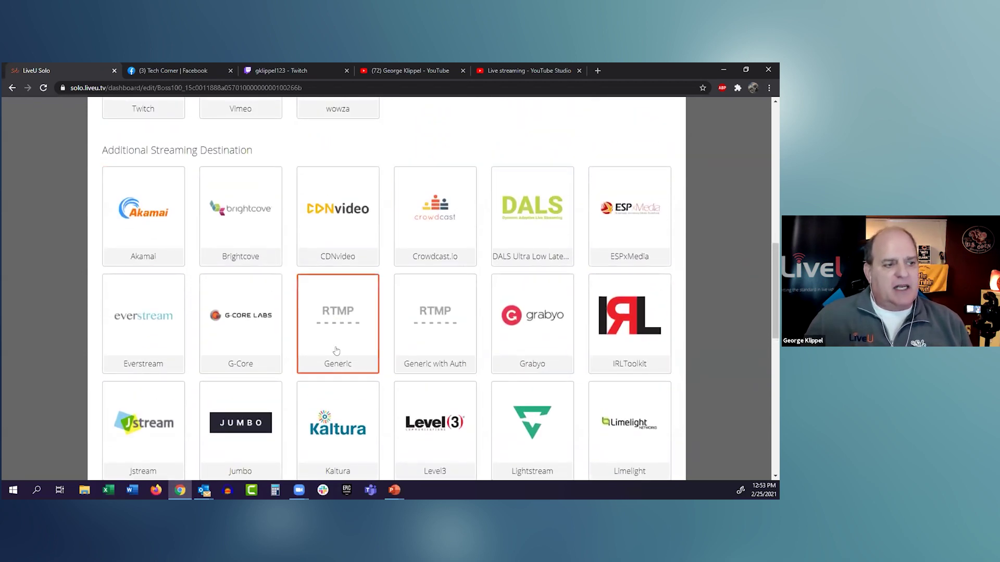
scroll(436, 360, "down", 1)
scroll(437, 359, "down", 5)
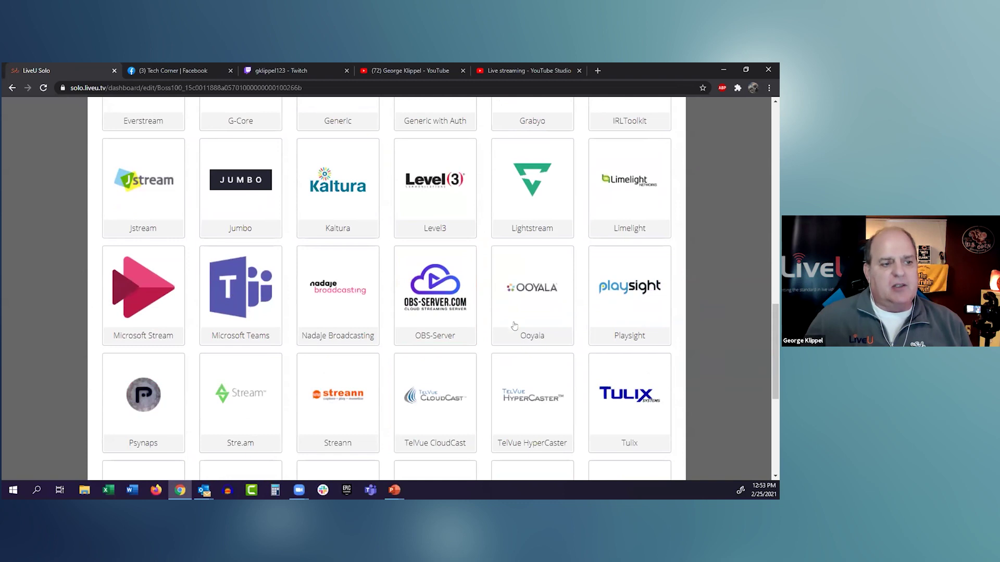
scroll(526, 370, "down", 1)
scroll(526, 371, "down", 3)
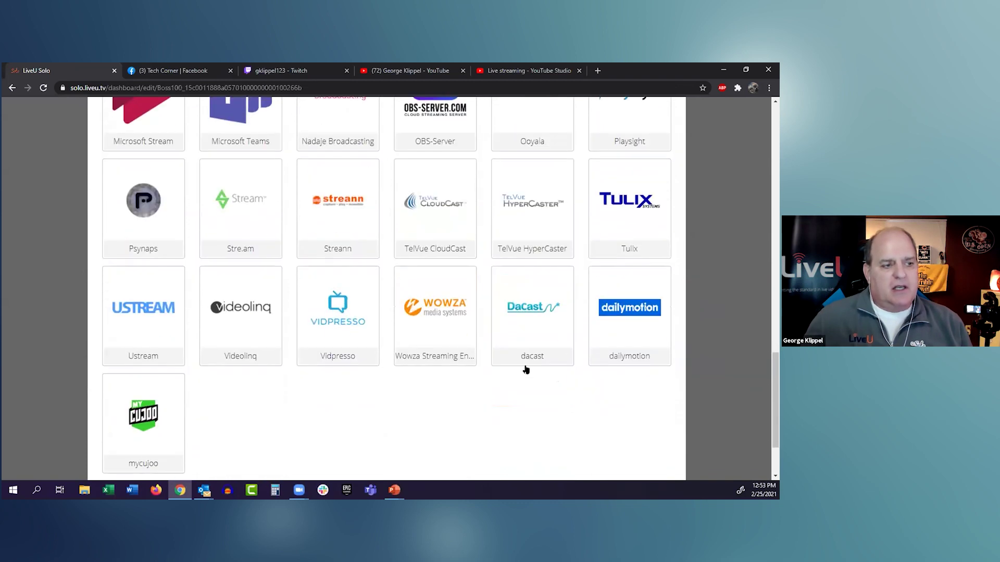
left_click(331, 338)
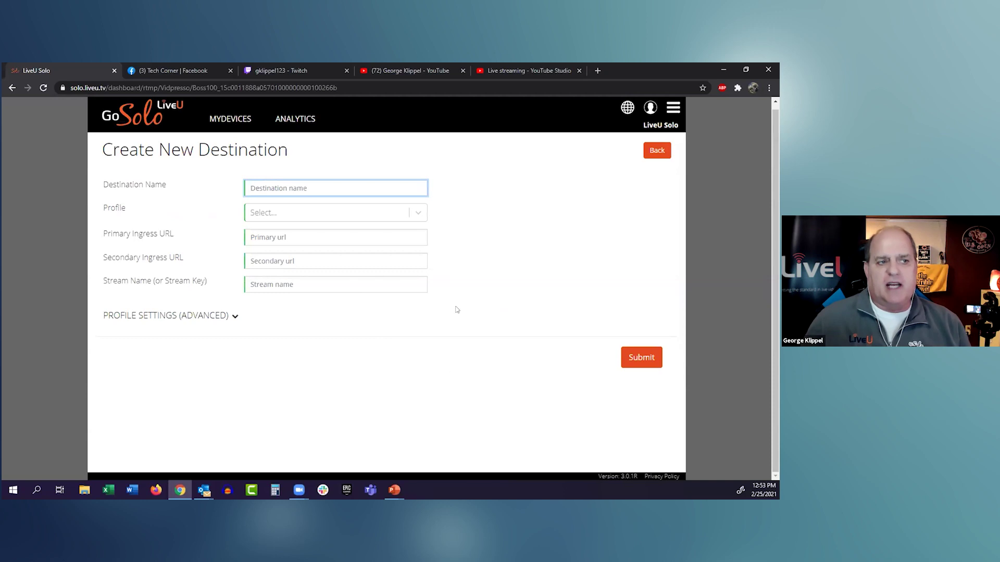
left_click(658, 154)
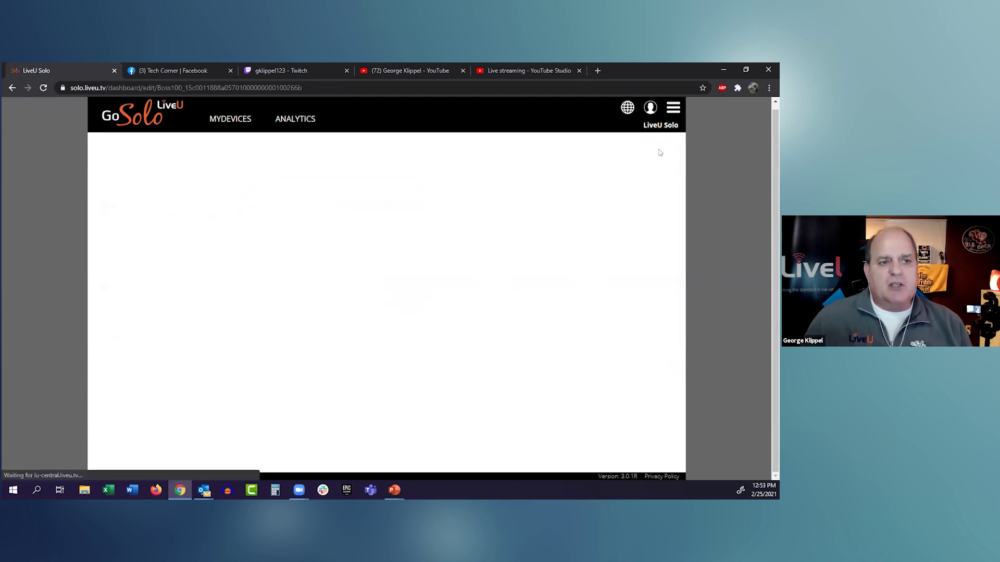
Step: Choose the Generic RTMP service from the additional streaming destinations to create a new destination
scroll(427, 366, "down", 5)
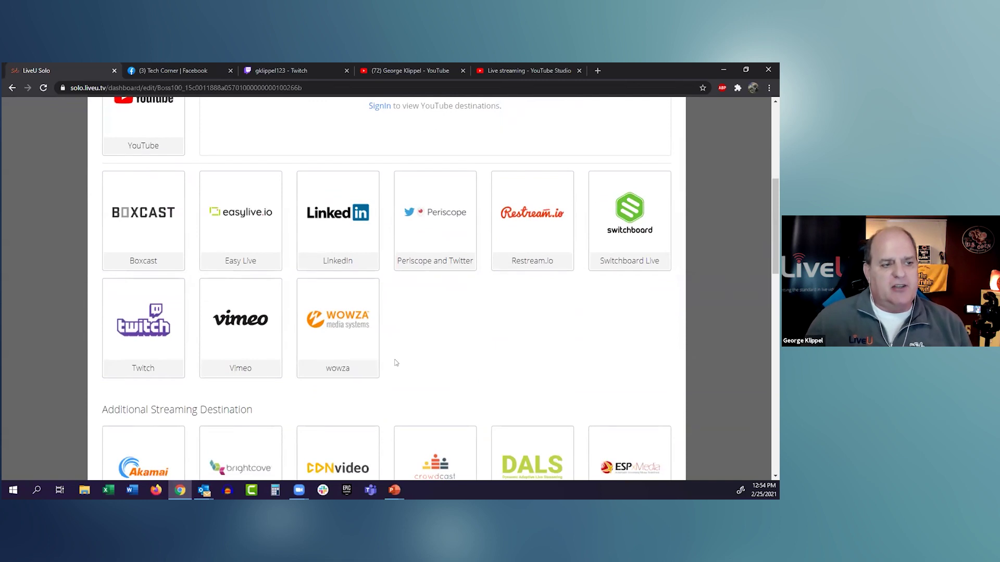
scroll(400, 364, "down", 5)
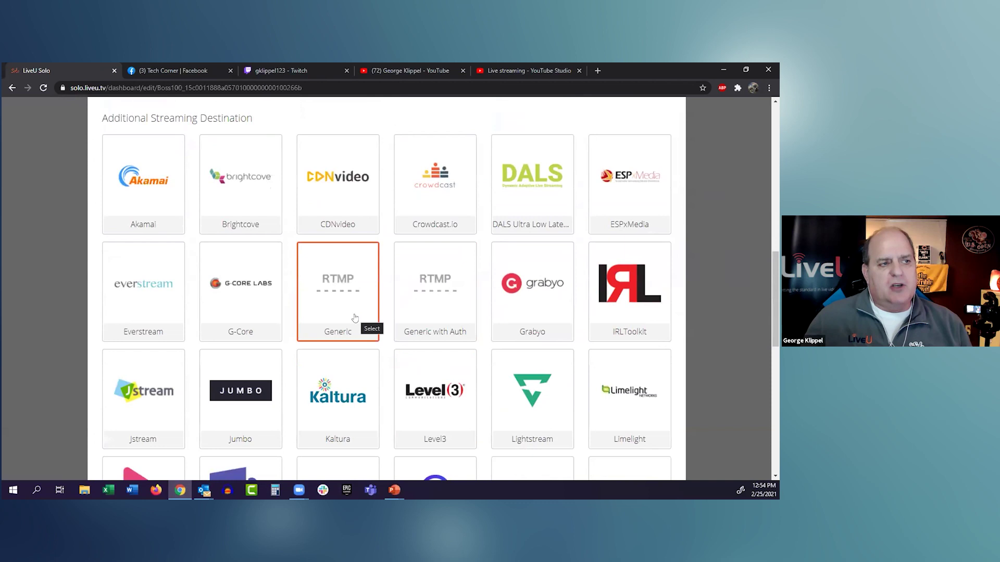
scroll(344, 319, "up", 5)
scroll(179, 316, "up", 4)
scroll(161, 264, "down", 3)
scroll(433, 371, "down", 8)
left_click(349, 266)
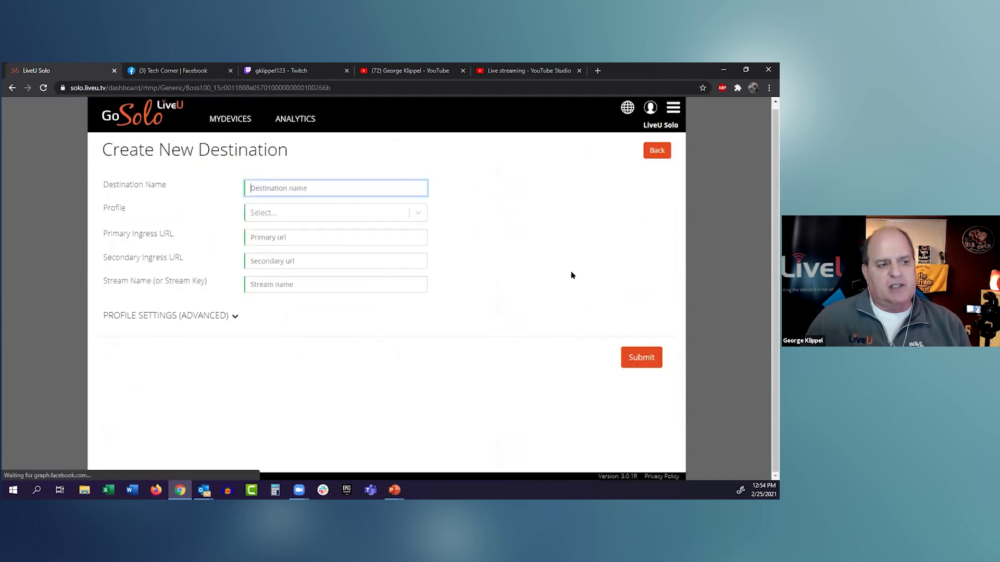
Step: Reveal the stream key in YouTube Studio's live stream settings to examine it, and return to the Solo portal's destination form
left_click(517, 71)
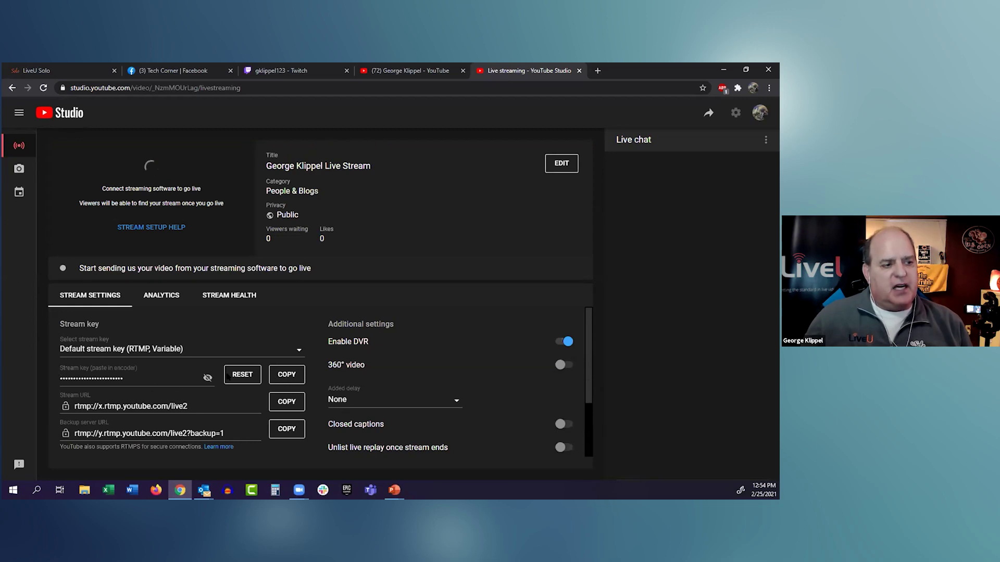
left_click(207, 377)
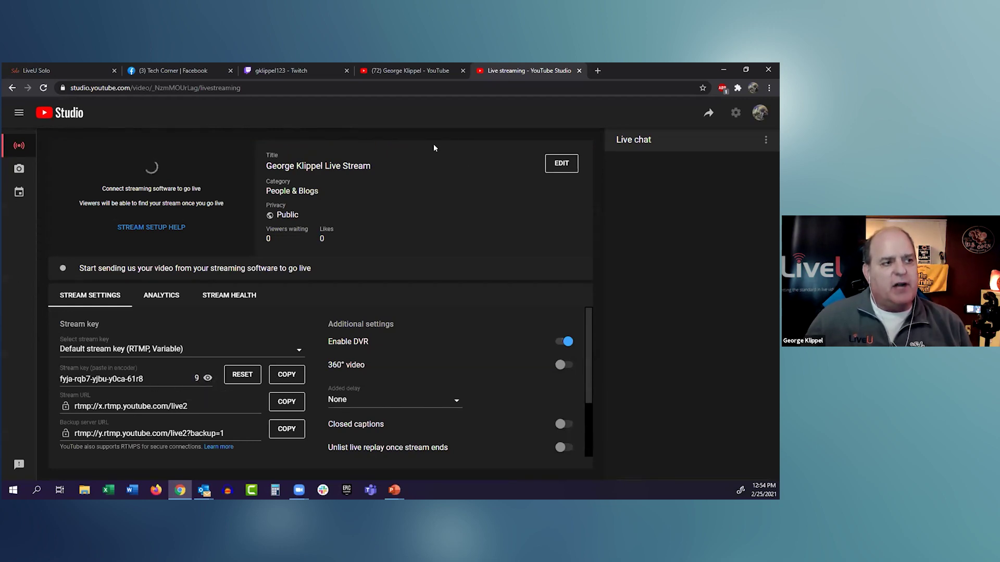
left_click(72, 70)
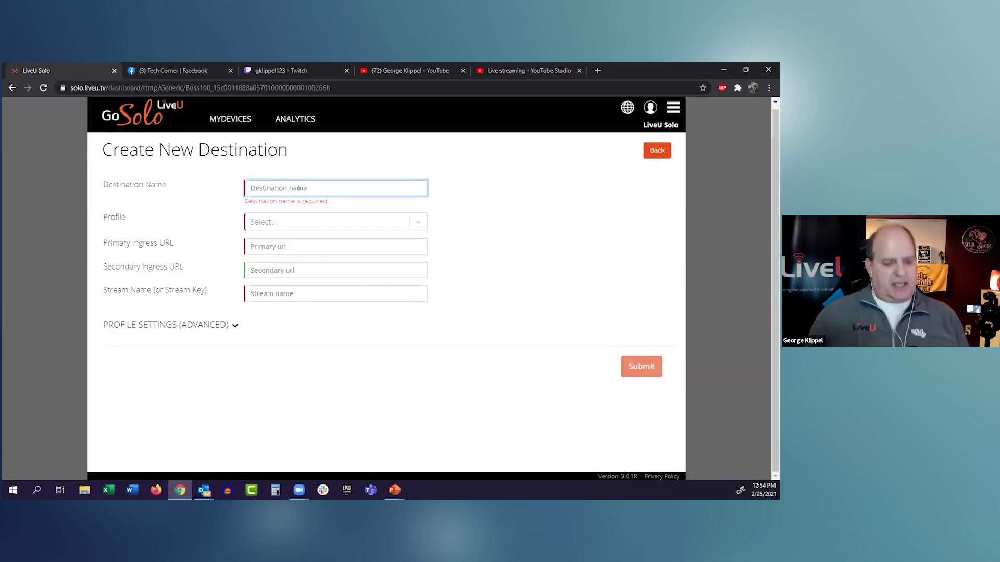
Step: Name the destination "Youtube Test for demo" and set its profile to 1280 x 720 Widescreen (16:9) High Bitrate BETA
type("Youtube Test for d")
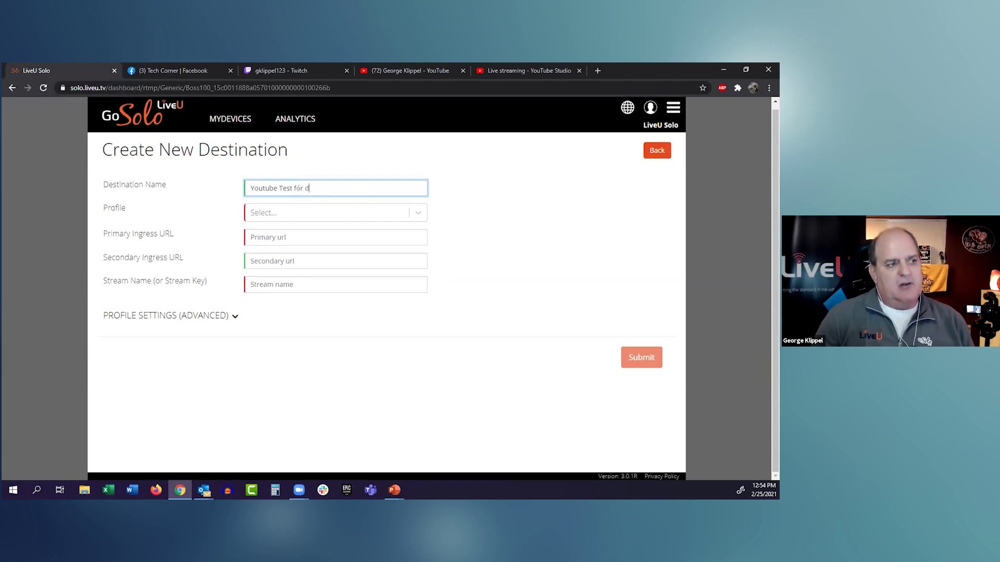
type("emo")
left_click(414, 213)
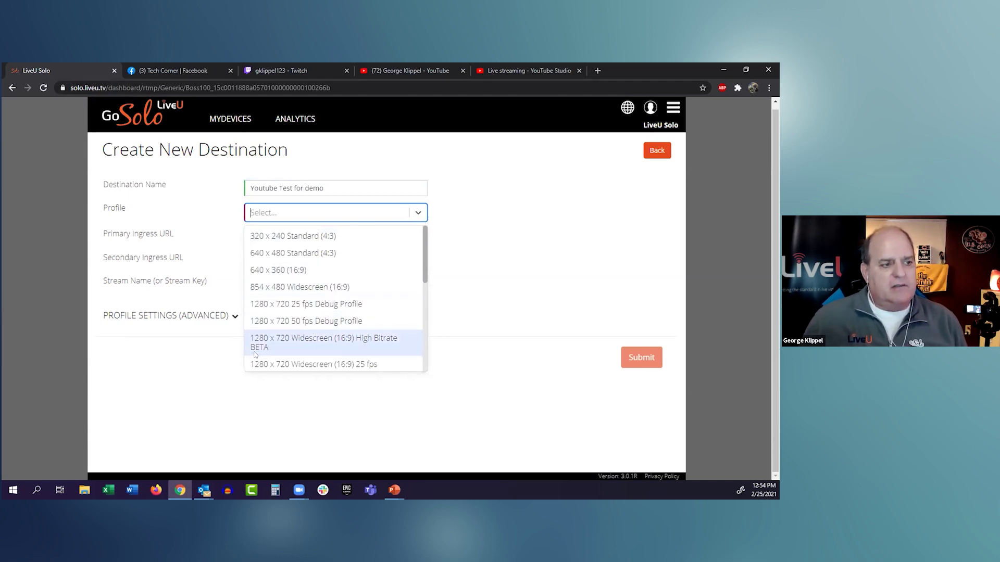
left_click(329, 350)
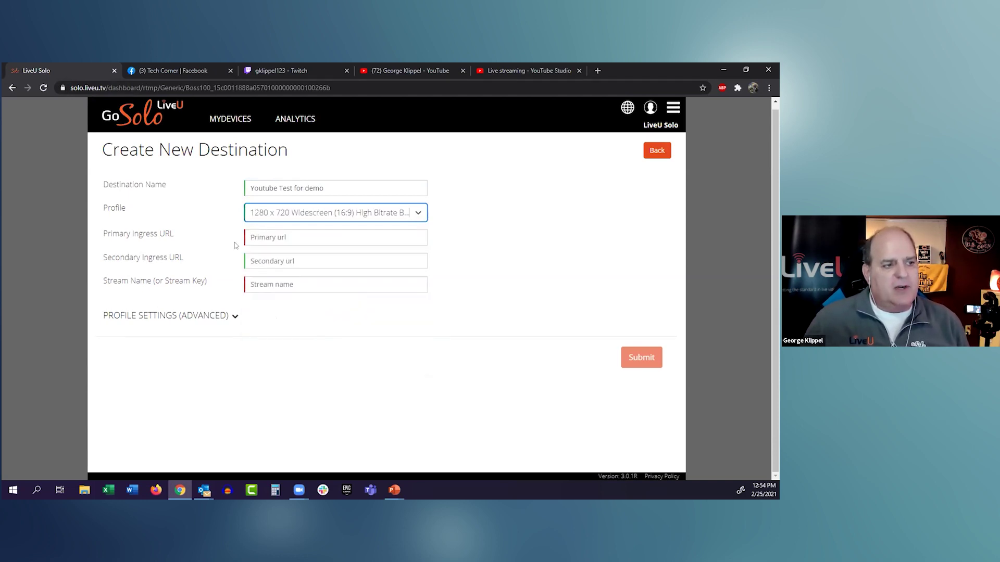
left_click(251, 235)
left_click(495, 221)
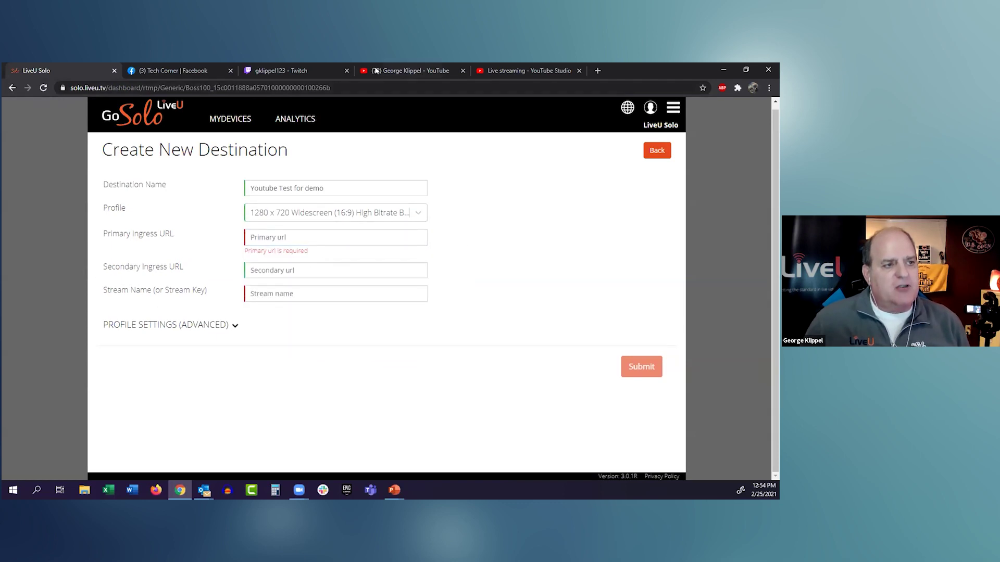
Step: Copy the stream key from YouTube Studio and paste it into the Solo destination's Stream Name (or Stream Key) field
left_click(509, 69)
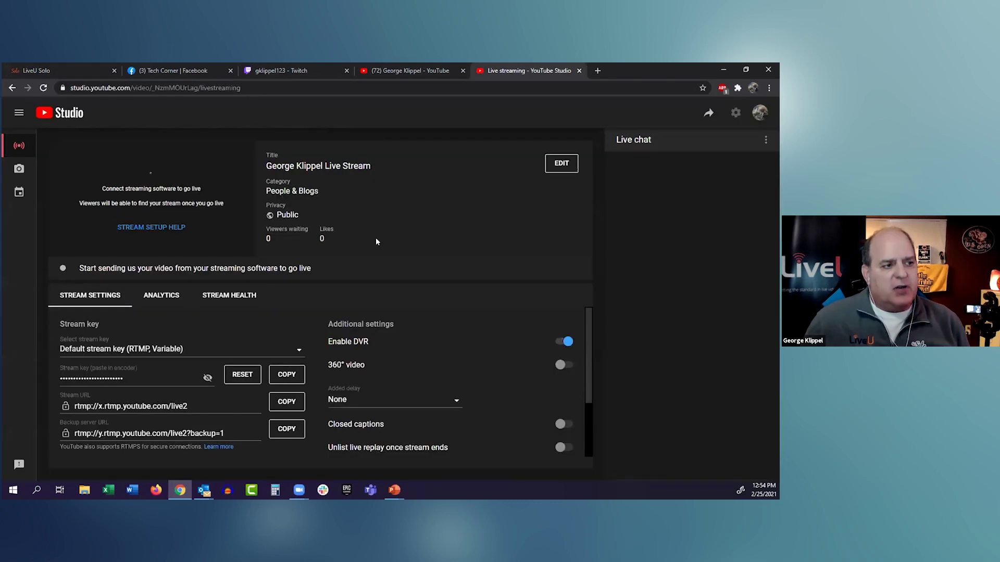
left_click(208, 378)
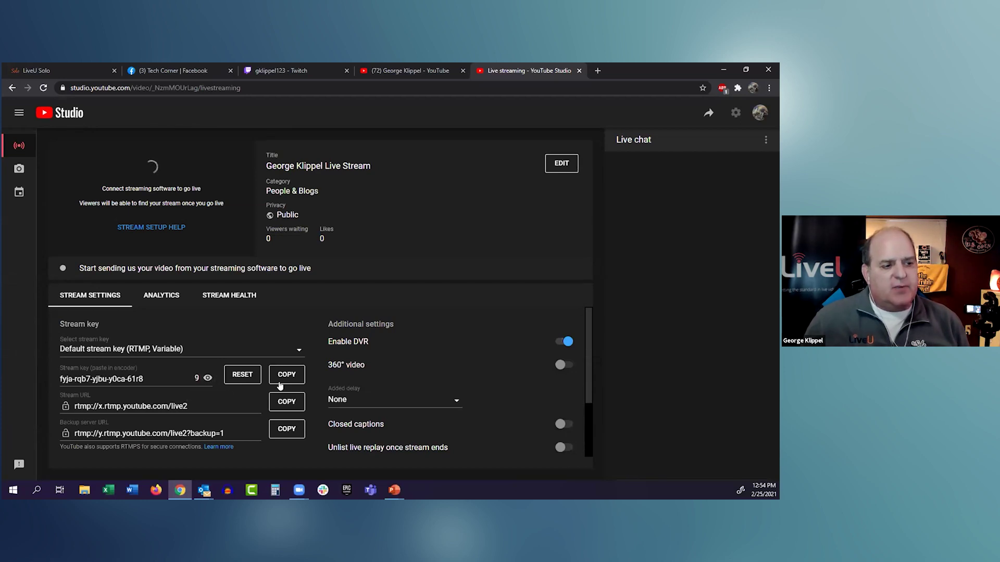
left_click(286, 375)
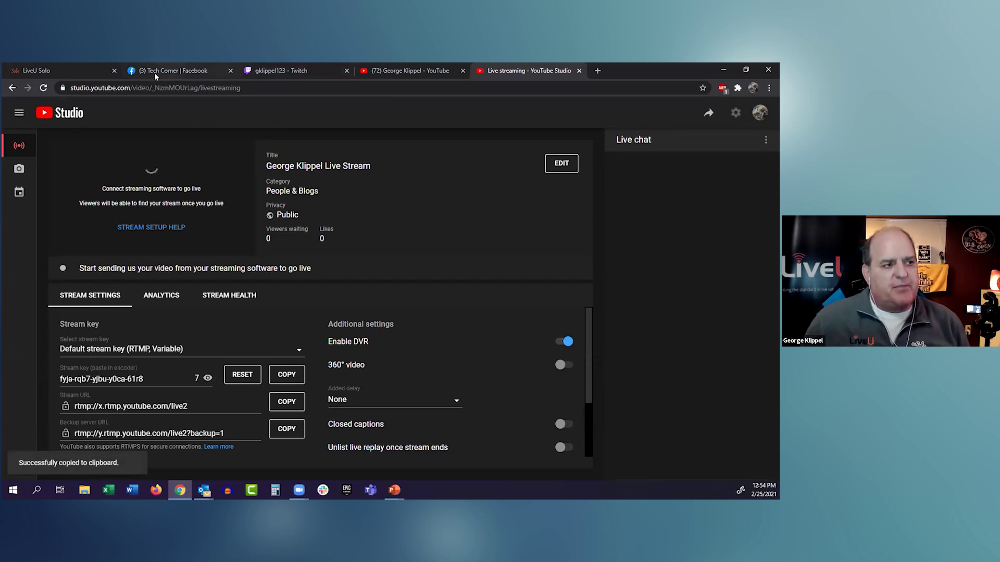
left_click(63, 71)
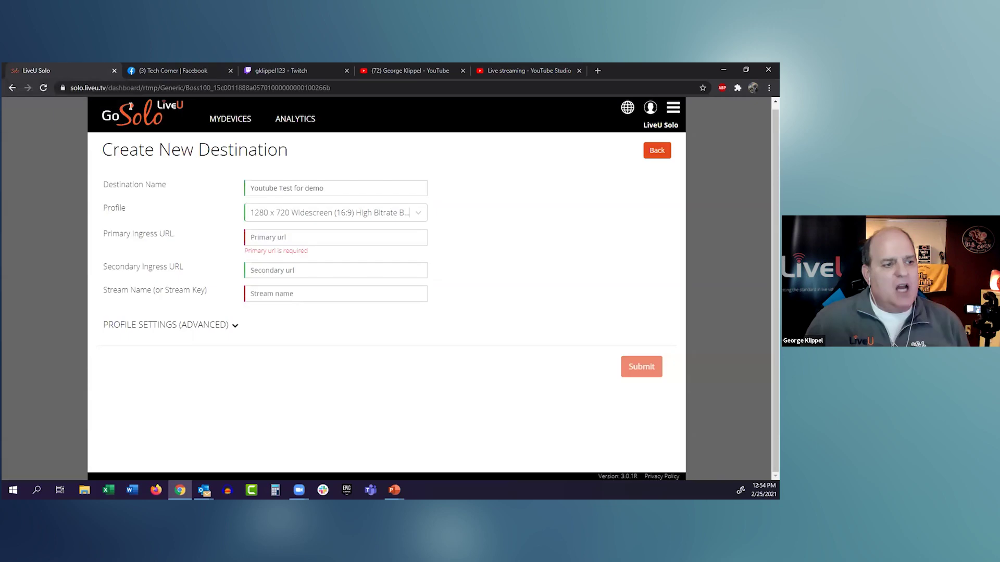
left_click(272, 290)
right_click(278, 295)
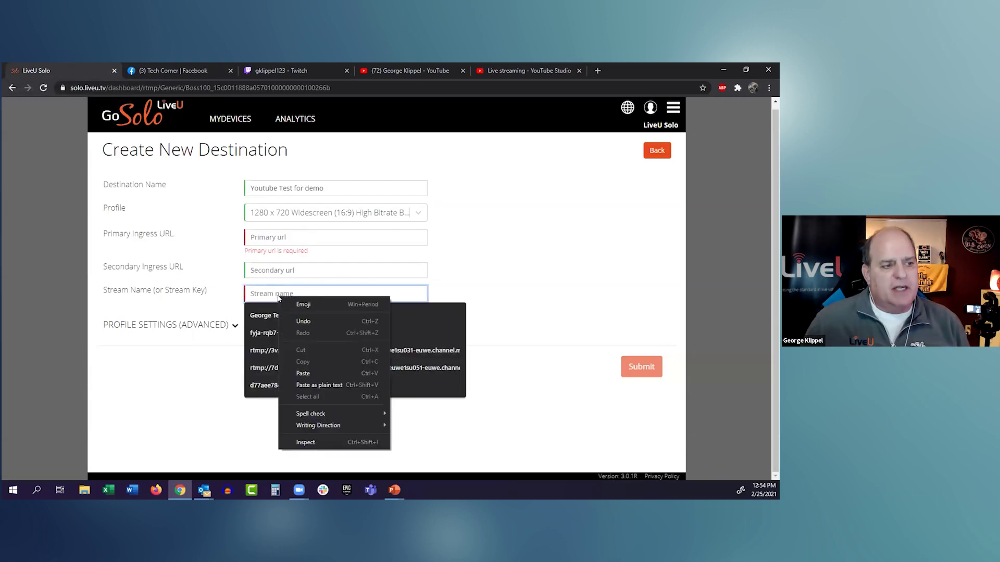
left_click(296, 374)
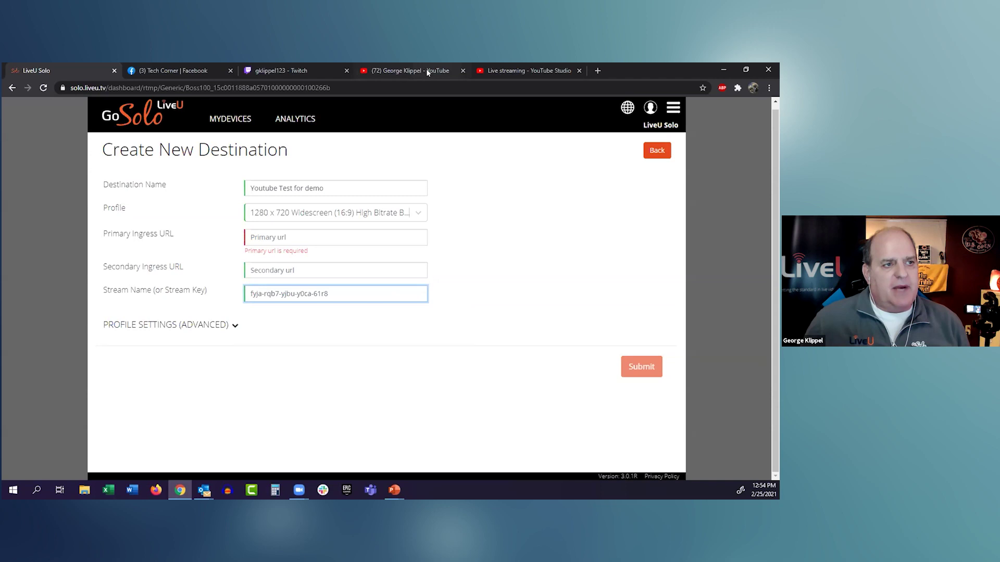
Step: Copy the stream URL rtmp://x.rtmp.youtube.com/live2 from YouTube Studio into the Solo destination's Primary Ingress URL
left_click(516, 69)
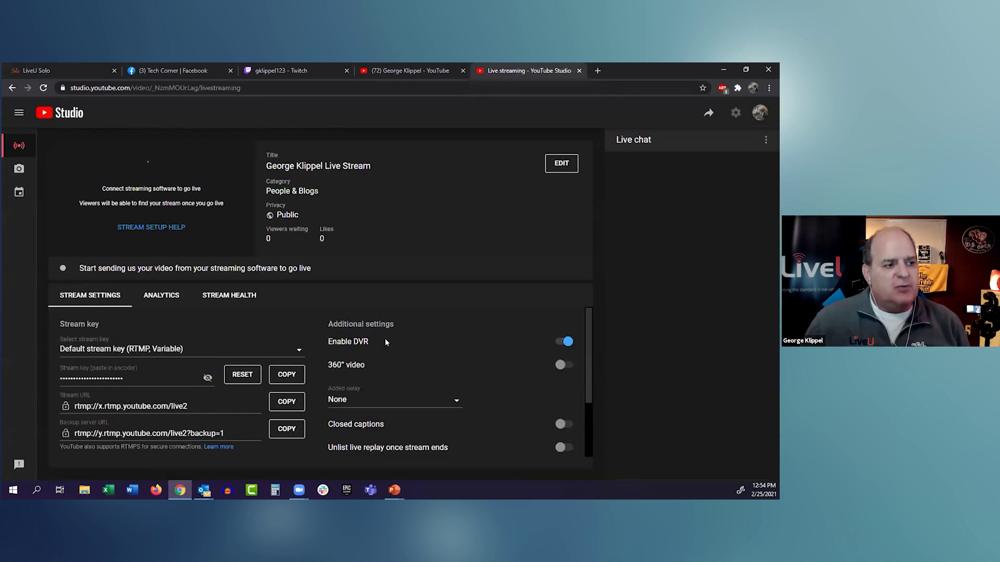
left_click(292, 404)
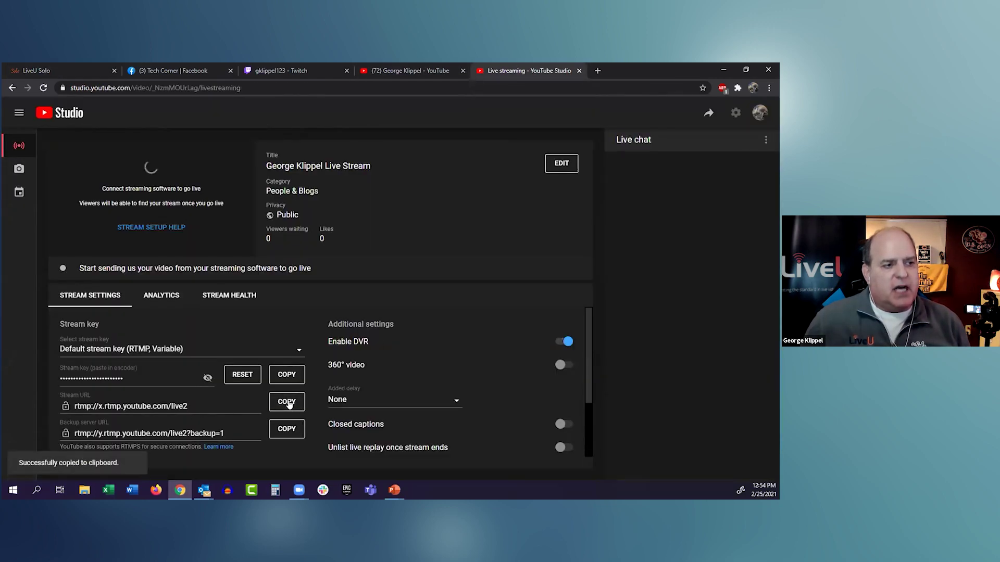
left_click(72, 75)
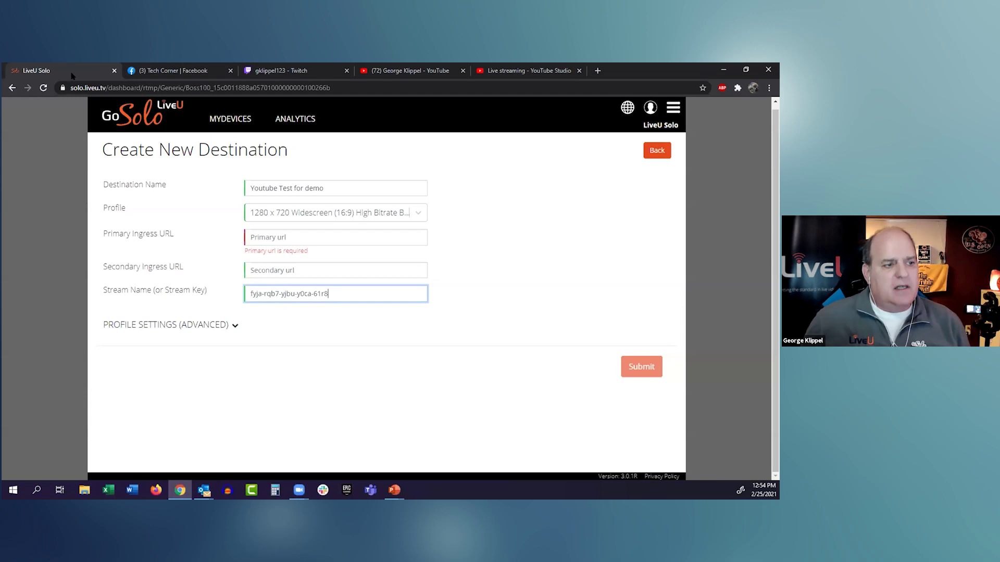
left_click(293, 239)
right_click(293, 240)
left_click(324, 312)
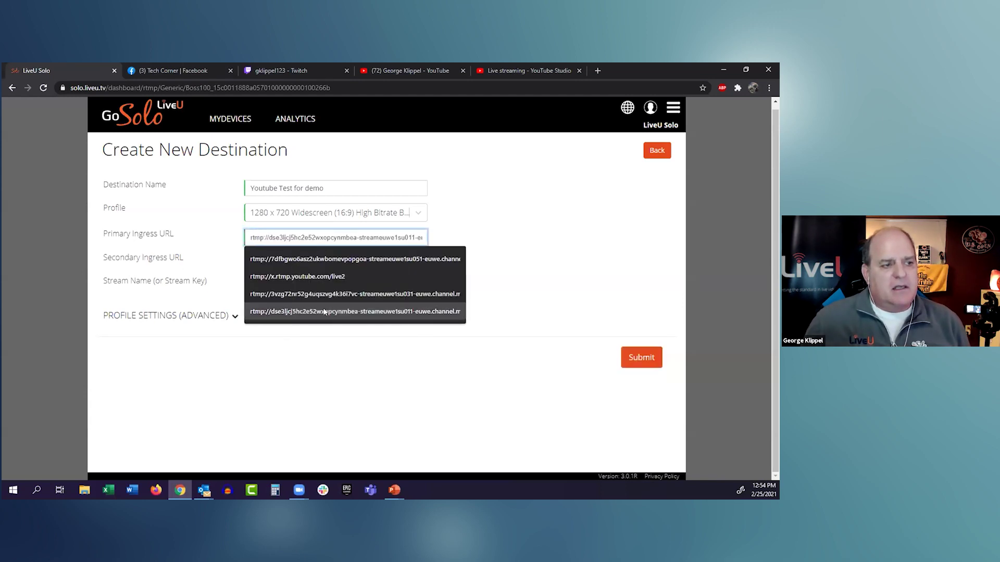
left_click(434, 272)
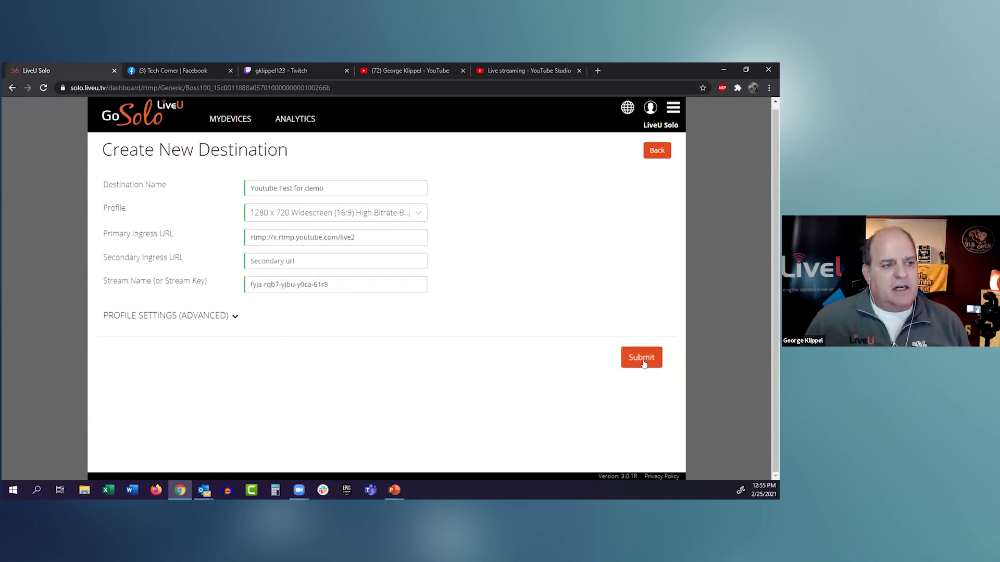
left_click_drag(364, 238, 301, 240)
right_click(317, 237)
left_click(352, 284)
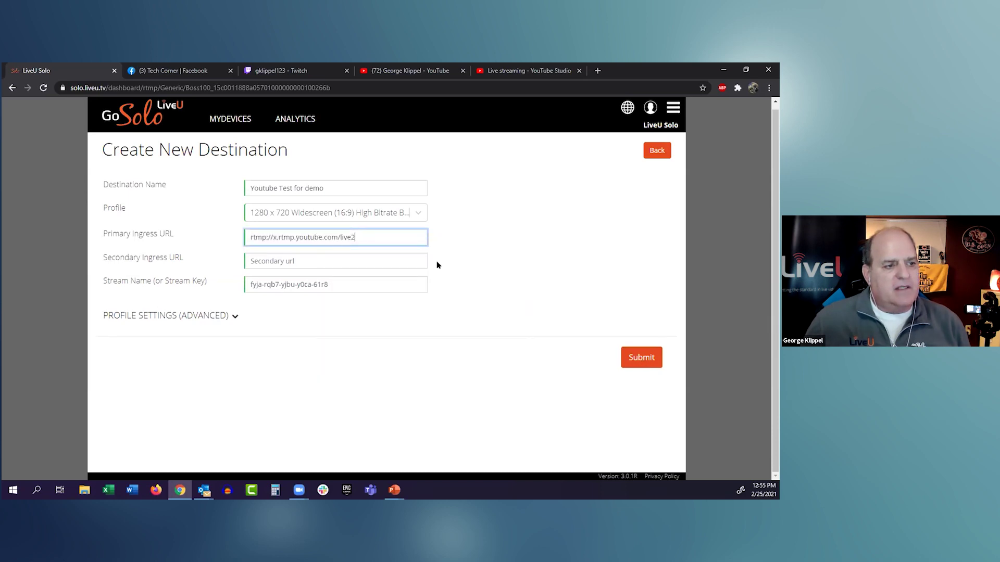
Step: Submit the new RTMP destination and start the Solo unit's live stream to it
left_click(641, 359)
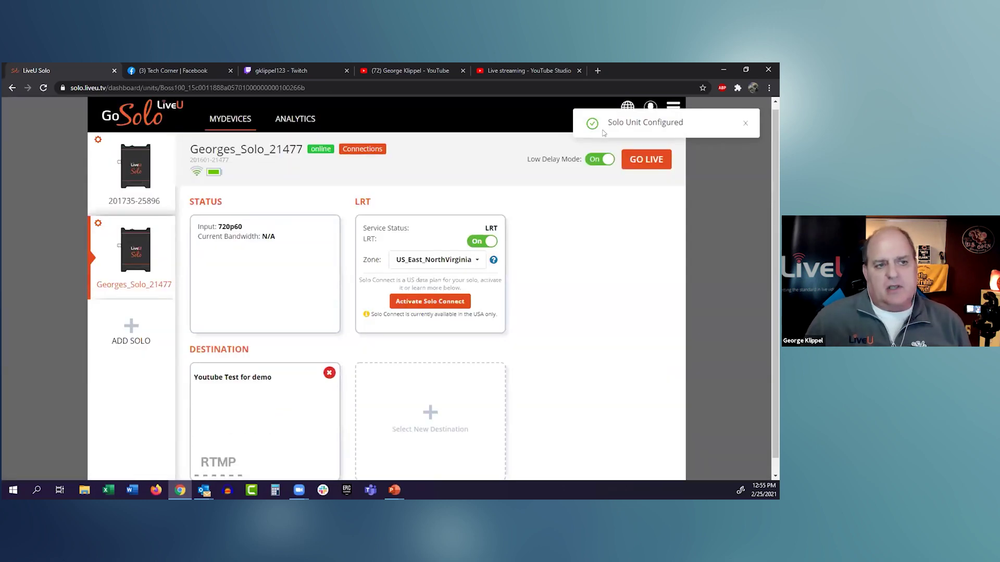
left_click(639, 162)
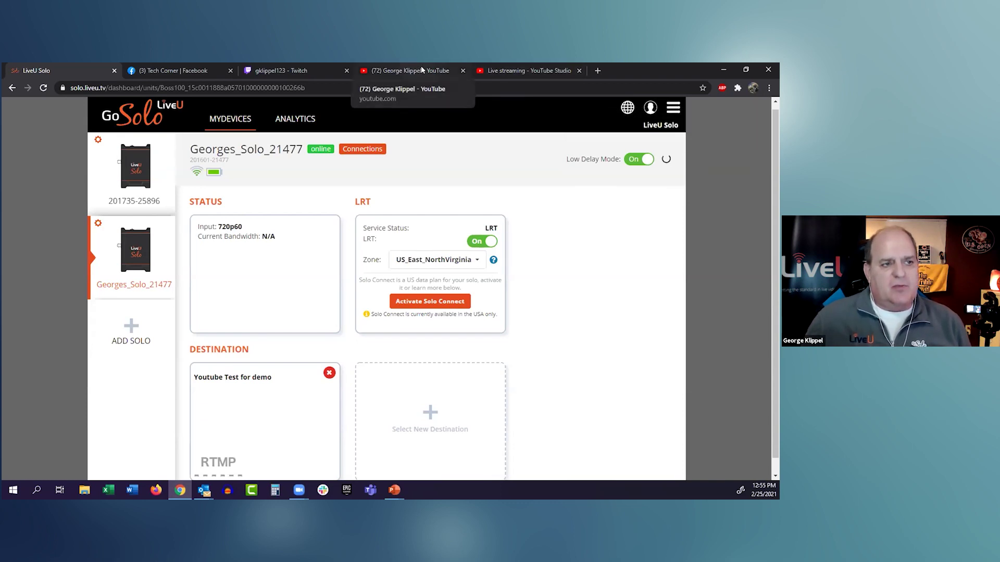
Step: Check the live stream in YouTube Studio and on the reloaded YouTube channel page, and return to the unit's page in the Solo portal
left_click(521, 70)
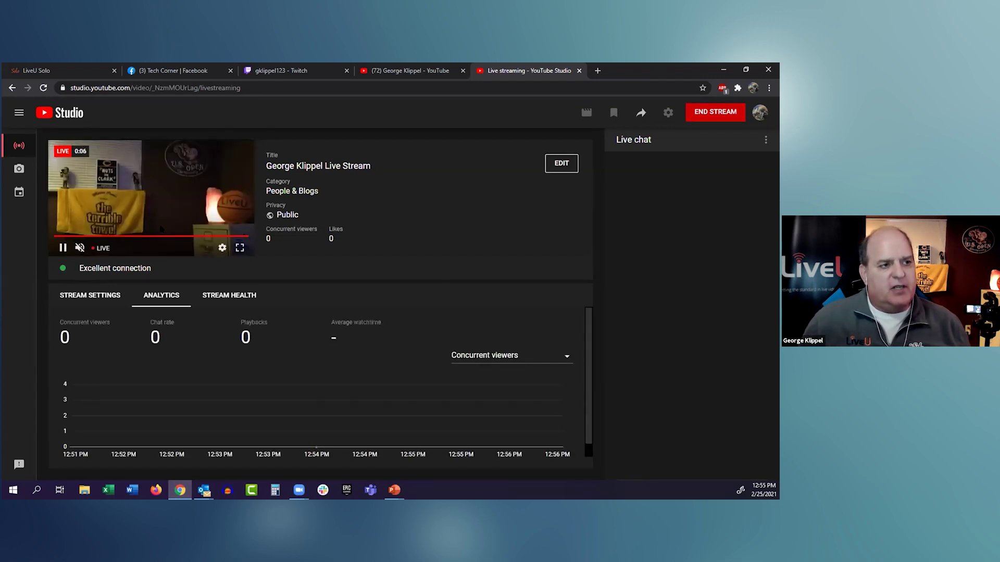
left_click(424, 70)
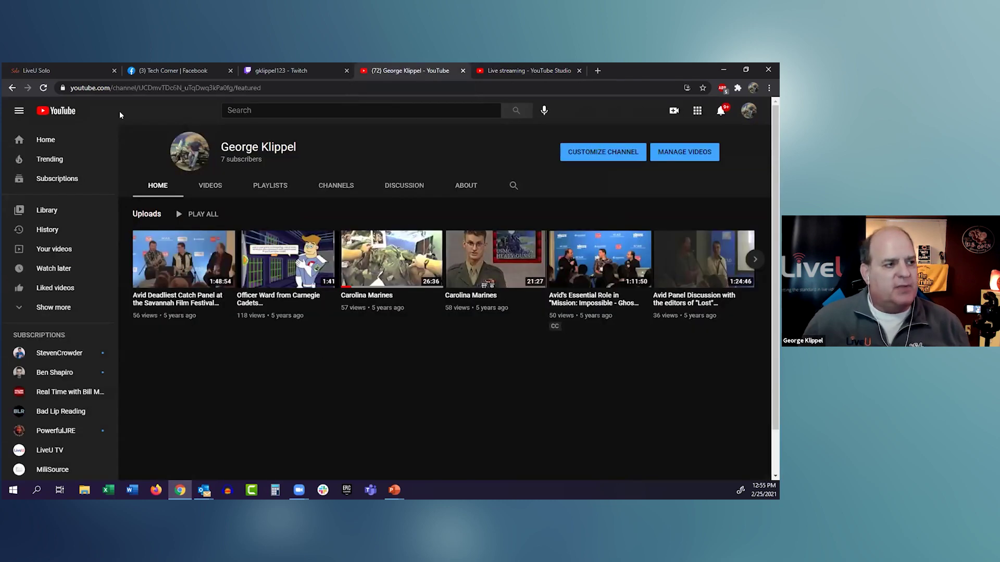
left_click(44, 88)
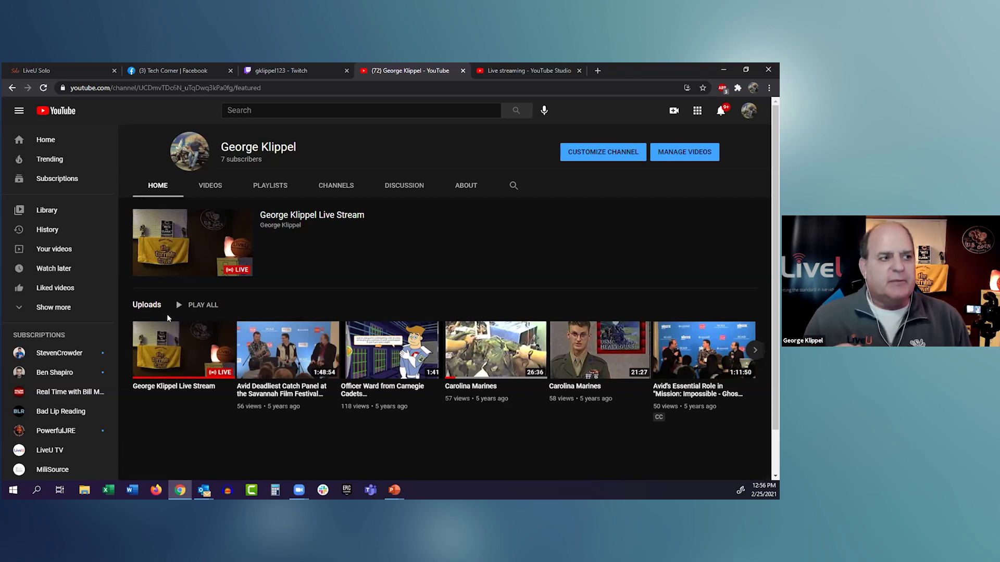
left_click(68, 67)
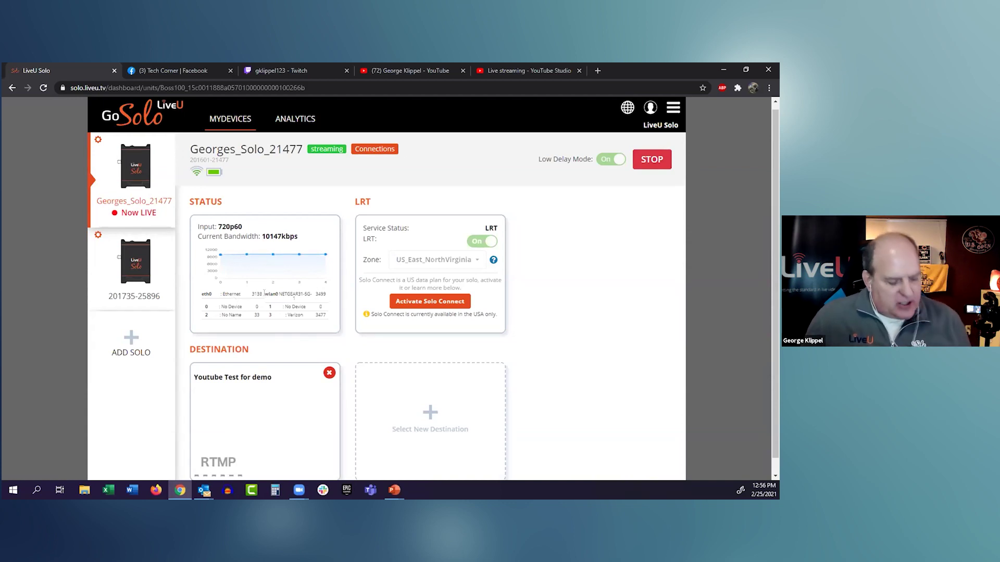
Step: Examine the streaming unit's input, current bandwidth graph and individual connection rates in the Status card at a larger page size
key("ctrl+plus")
key("ctrl+plus")
key("ctrl+plus")
key("ctrl+plus")
key("ctrl+plus")
scroll(264, 297, "down", 3)
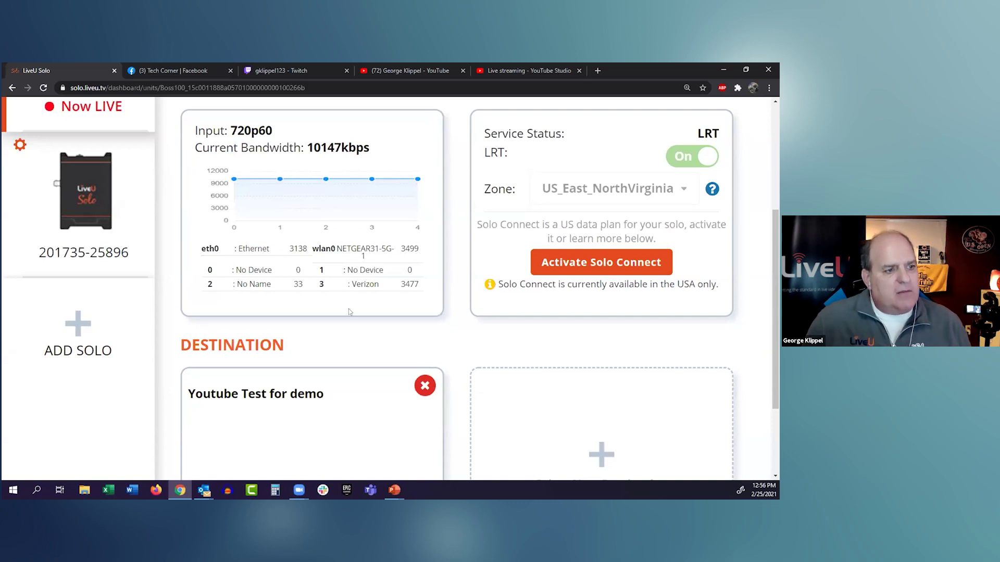
key("ctrl+minus")
key("ctrl+minus")
Step: Stop the Solo unit's live stream to the YouTube RTMP destination
scroll(348, 314, "up", 1)
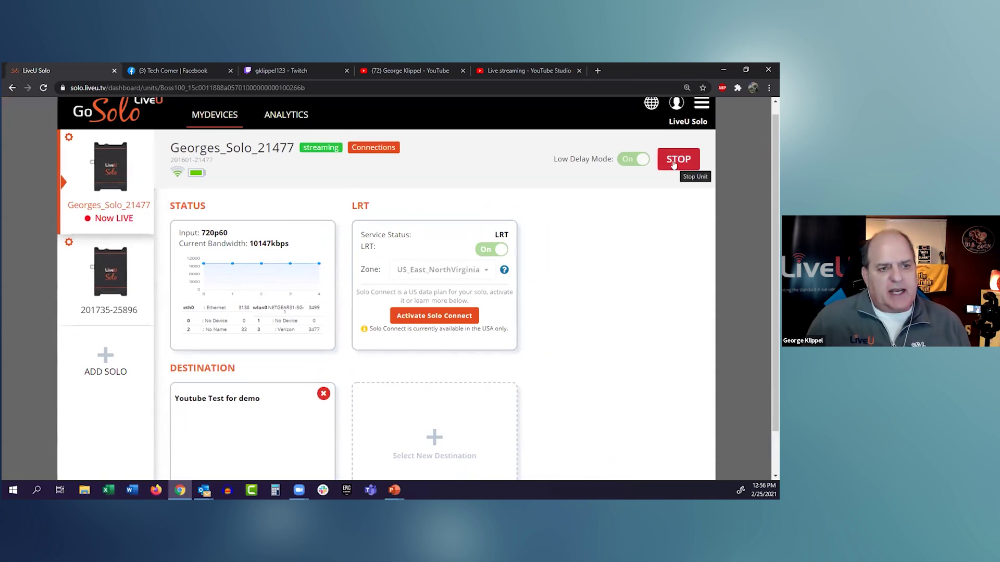
scroll(281, 354, "down", 1)
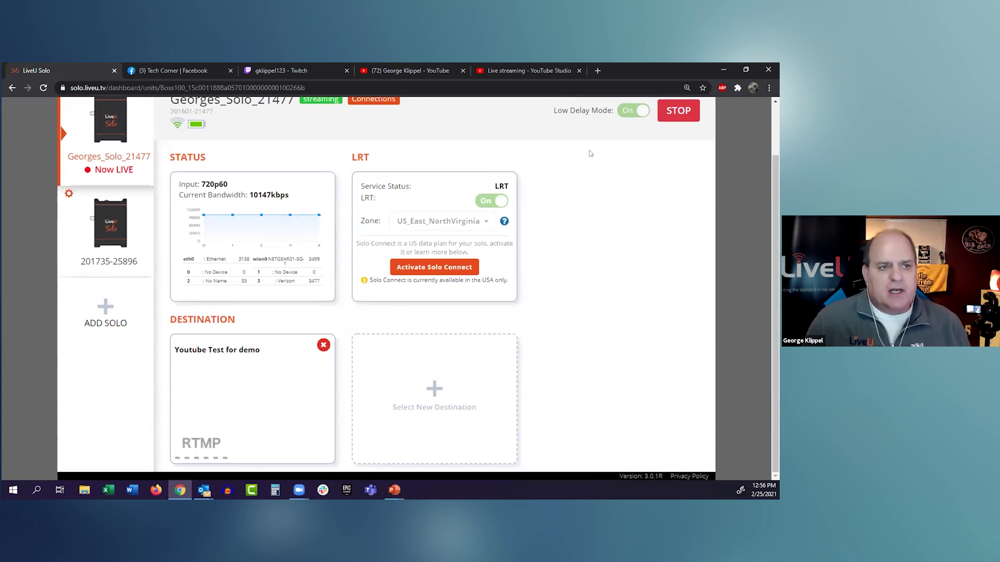
left_click(671, 110)
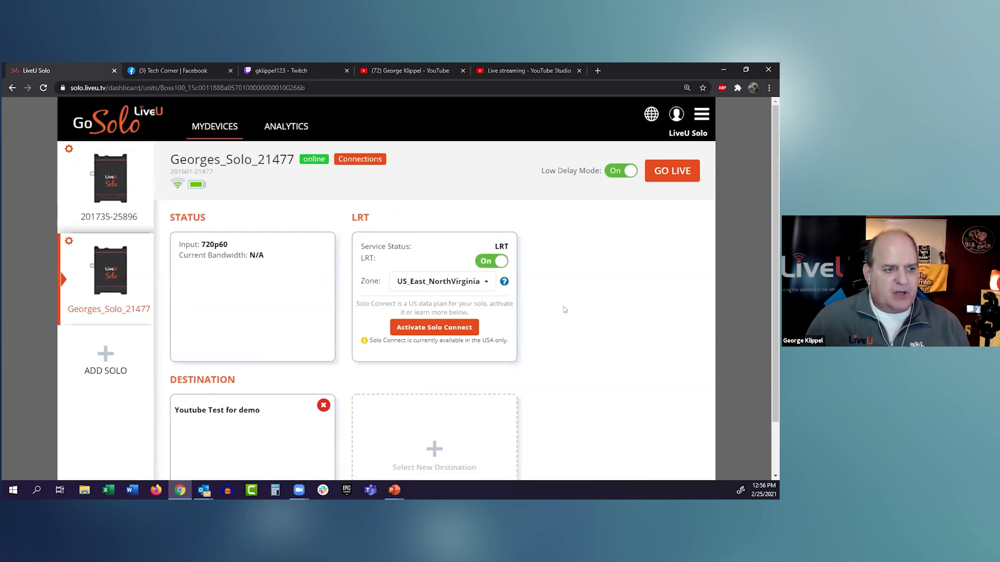
Step: Start adding a new destination for the unit and choose Twitch from the One-Touch Streaming options
scroll(563, 315, "down", 2)
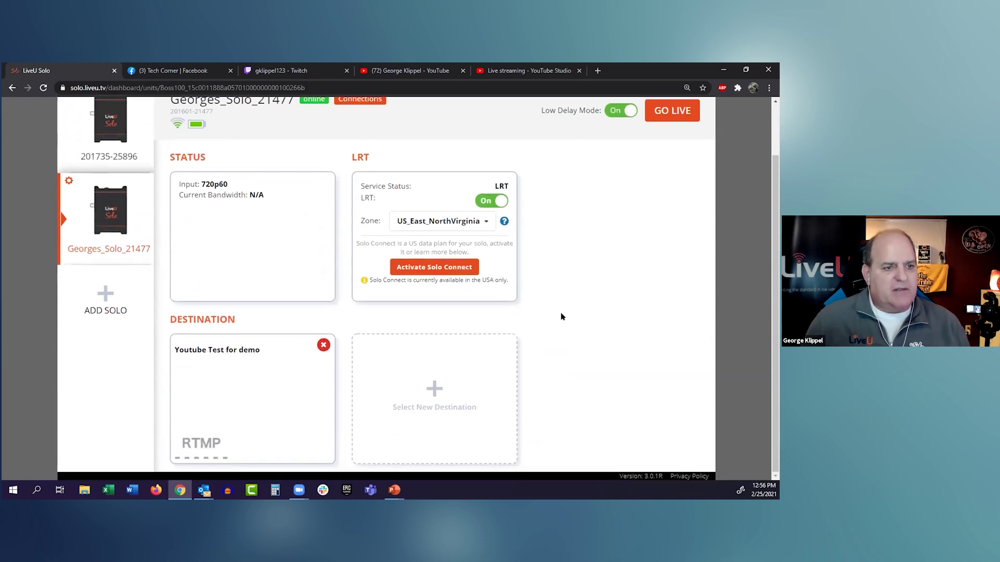
left_click(430, 396)
scroll(479, 381, "down", 15)
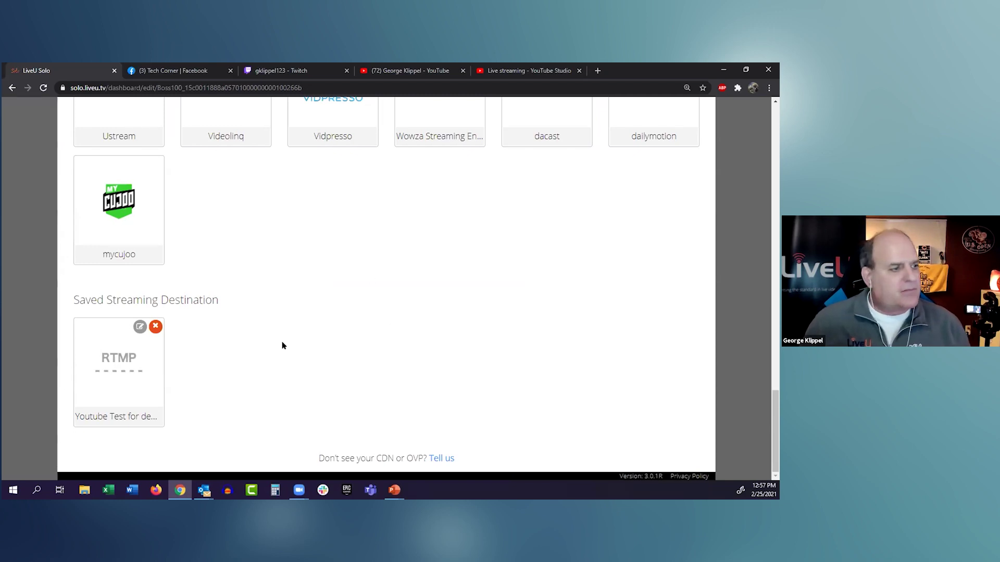
scroll(293, 335, "up", 8)
scroll(292, 336, "up", 10)
scroll(298, 361, "down", 5)
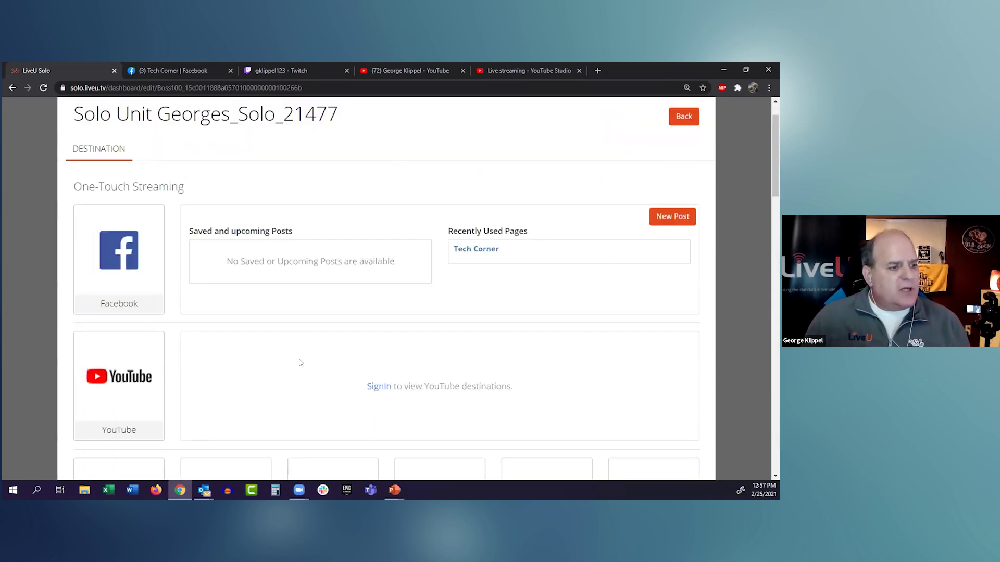
scroll(300, 367, "down", 1)
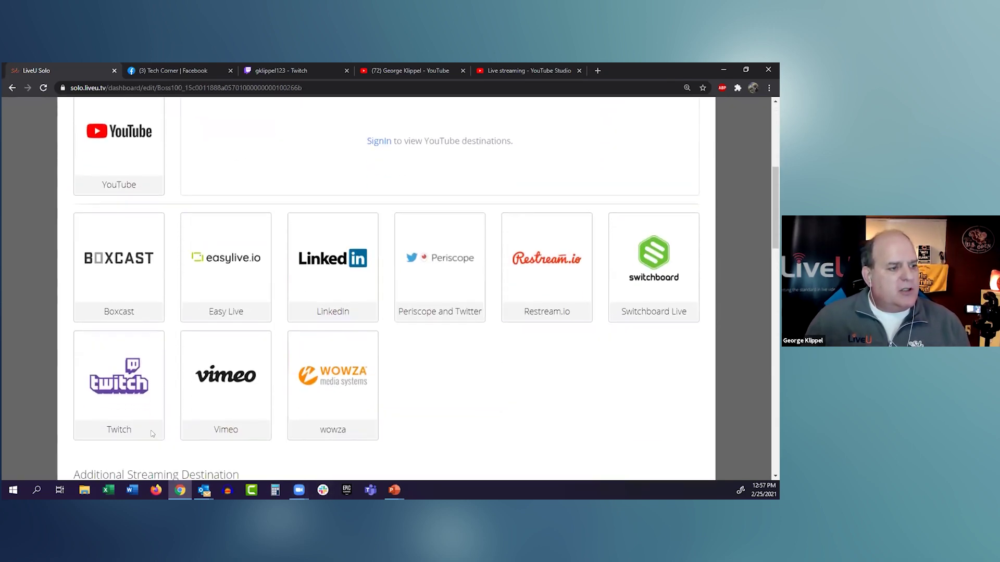
left_click(108, 432)
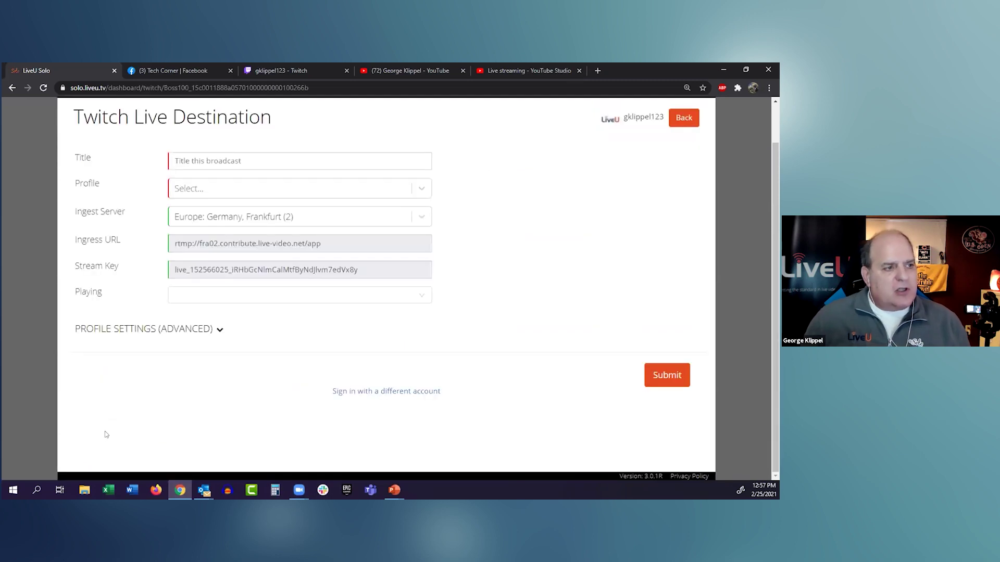
Step: Look at the Twitch channel page and the Facebook Tech Corner page, and return to the Twitch Live Destination form
left_click(293, 70)
scroll(328, 291, "down", 5)
scroll(332, 337, "up", 5)
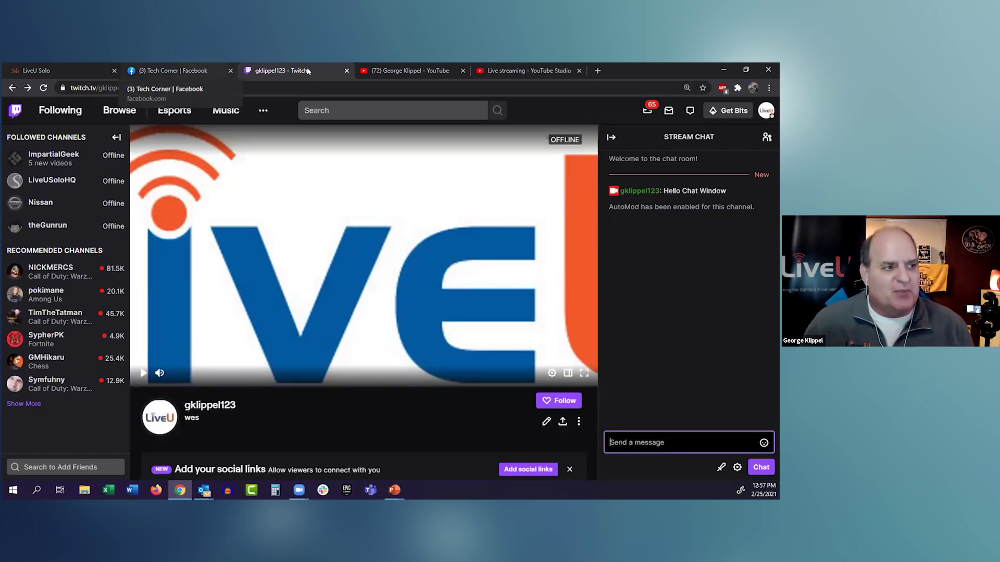
left_click(193, 70)
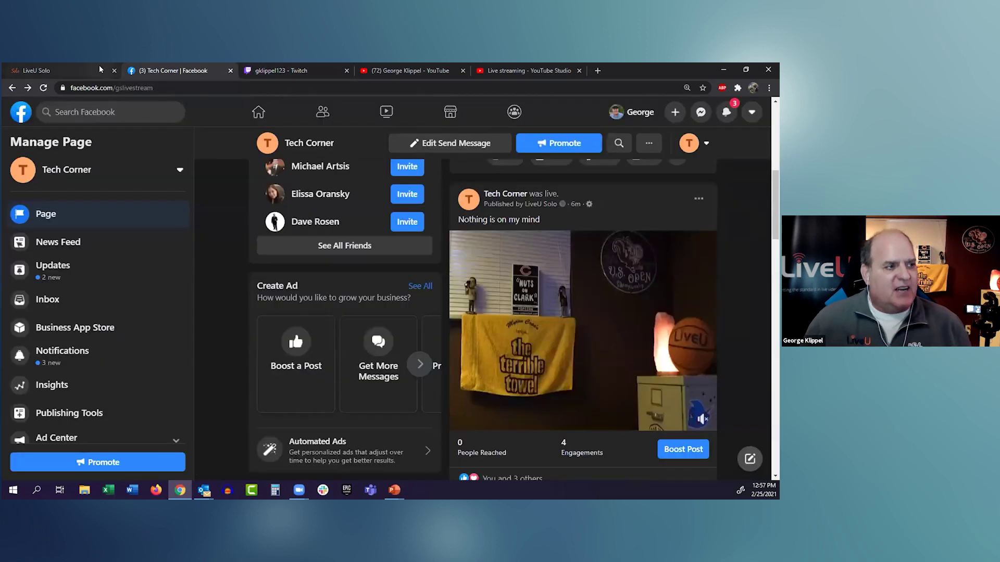
left_click(76, 71)
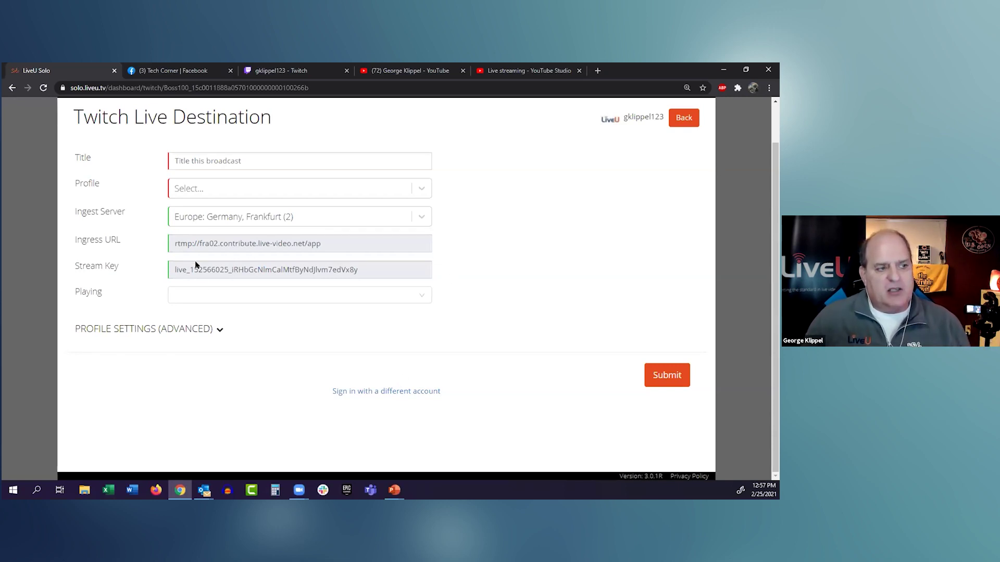
Step: Set the Twitch destination's ingest server to US East: Chicago, IL (2) and its profile to 854 x 480 Widescreen (16:9)
left_click(424, 219)
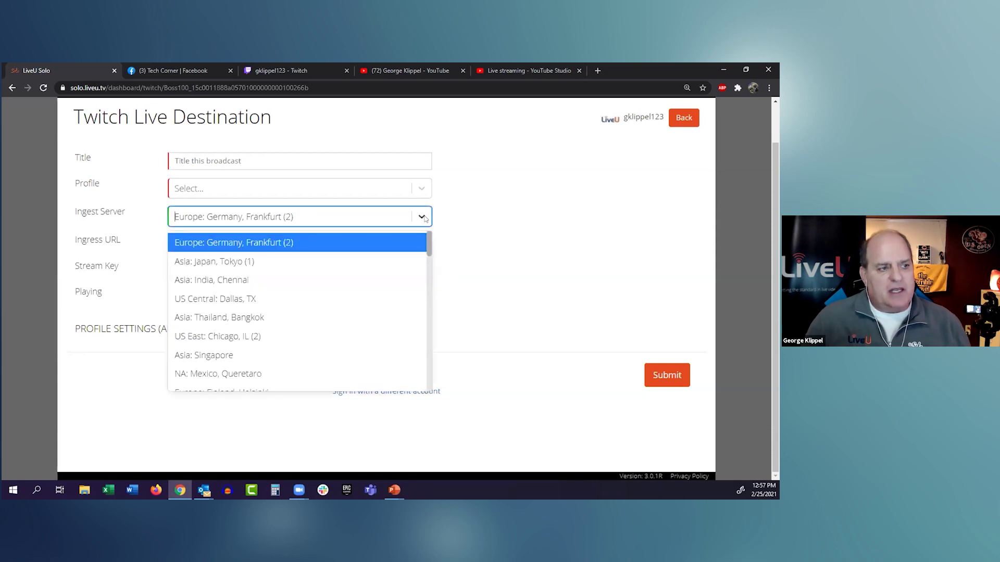
left_click(279, 336)
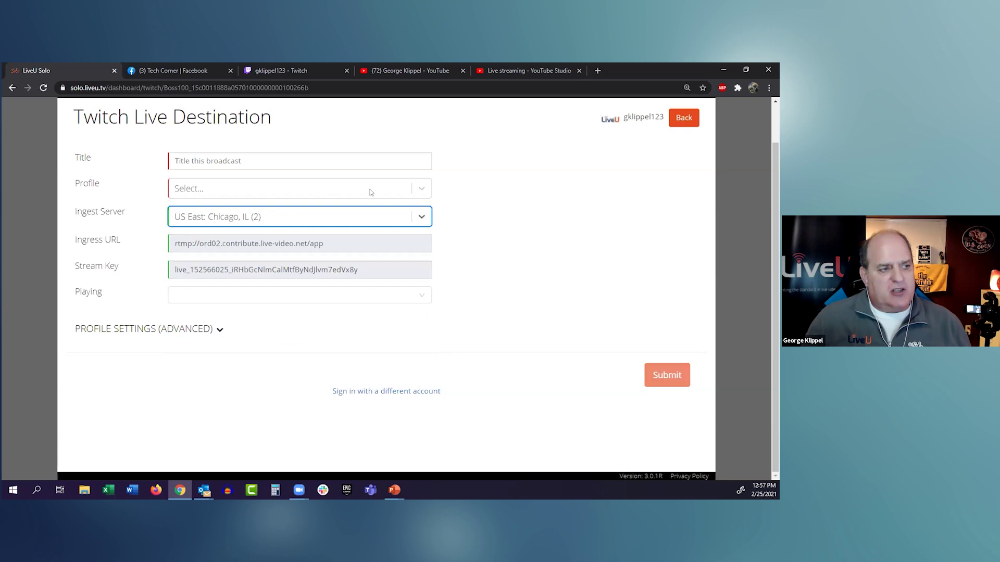
left_click(416, 191)
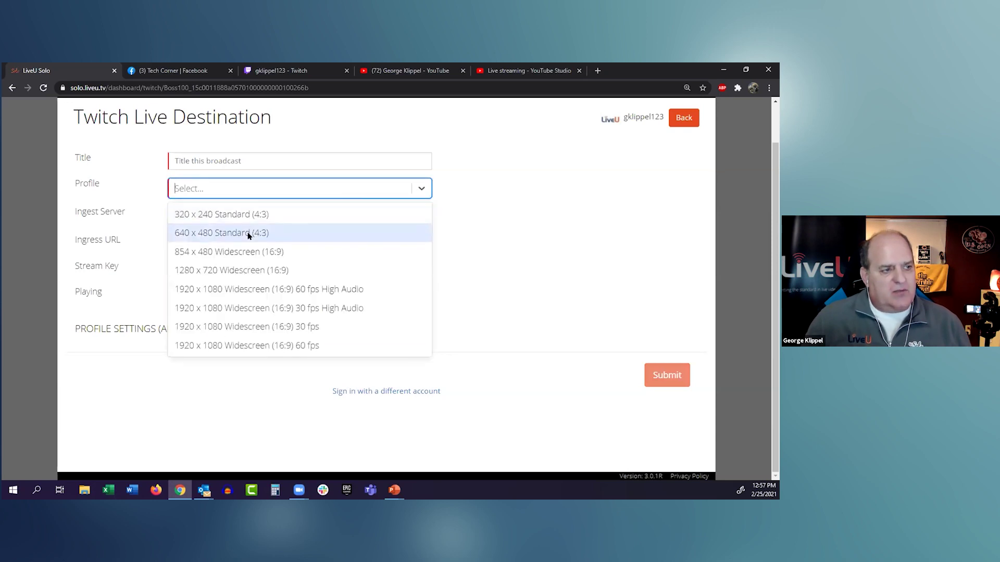
left_click(265, 254)
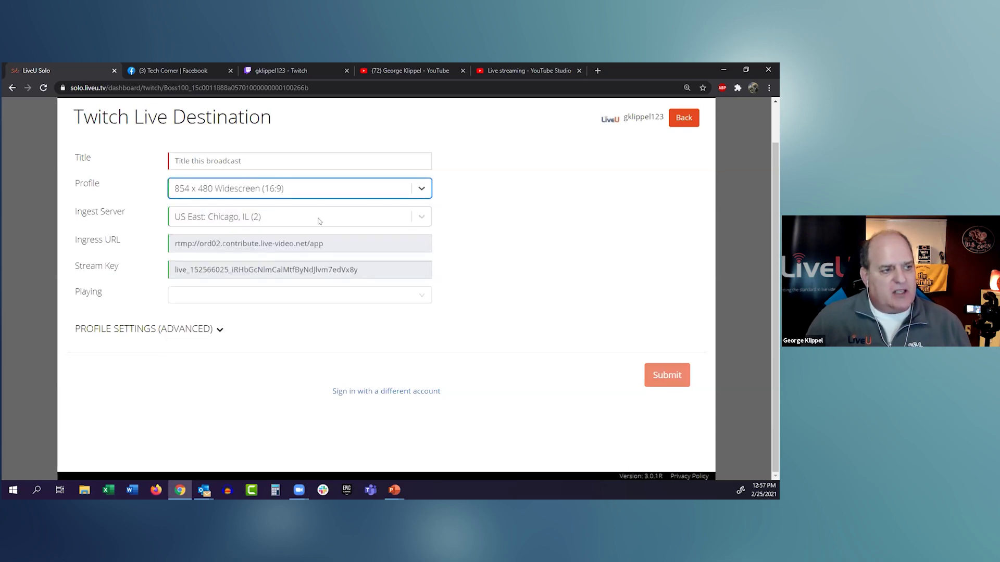
Step: Title the Twitch broadcast "Streaming Media Demo" and submit the destination
left_click(271, 160)
type("Yrdy")
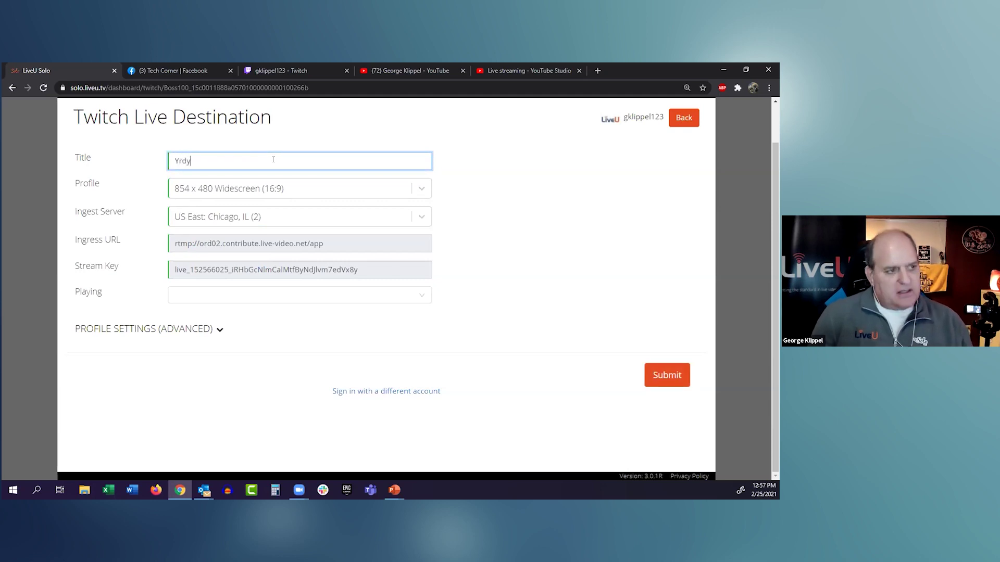
key("BackSpace")
key("BackSpace")
key("BackSpace")
key("BackSpace")
key("BackSpace")
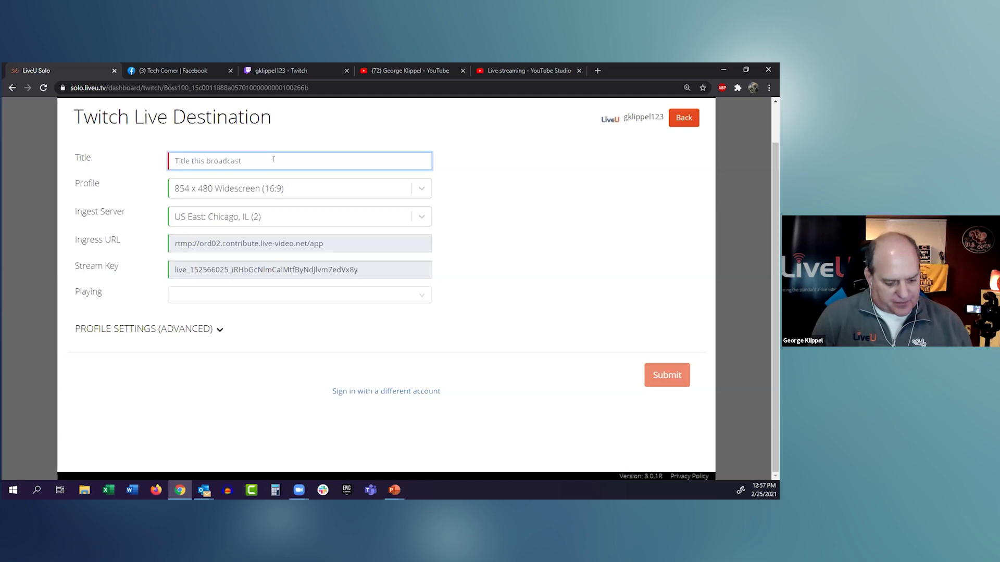
type("Strea,omg")
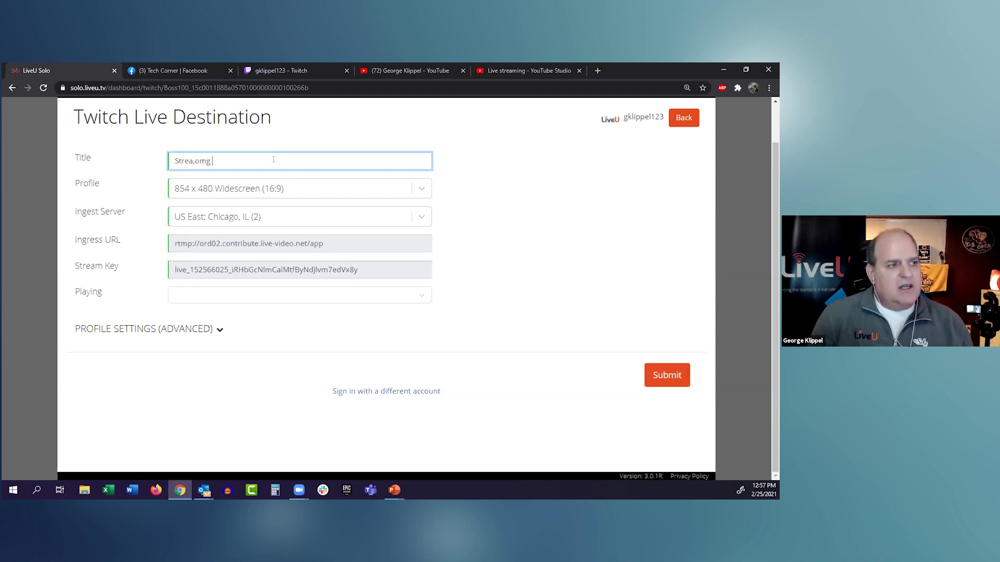
key("BackSpace")
key("BackSpace")
key("BackSpace")
key("BackSpace")
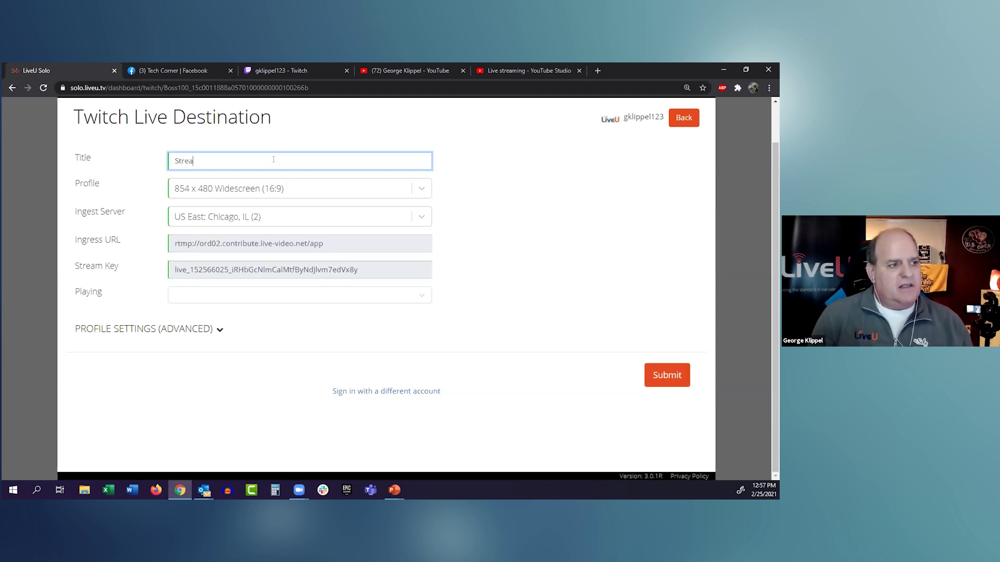
type("ming Media Dem")
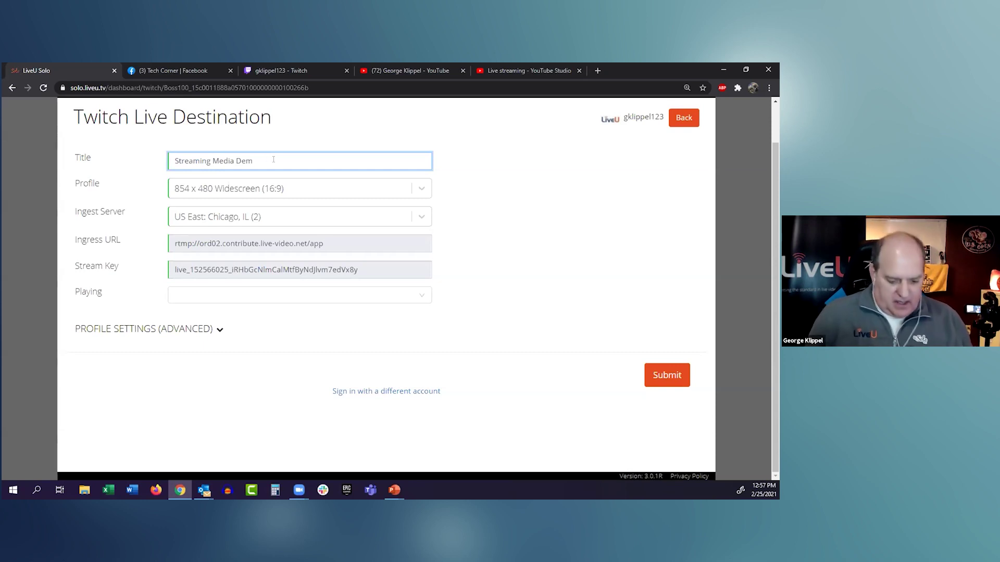
type("o")
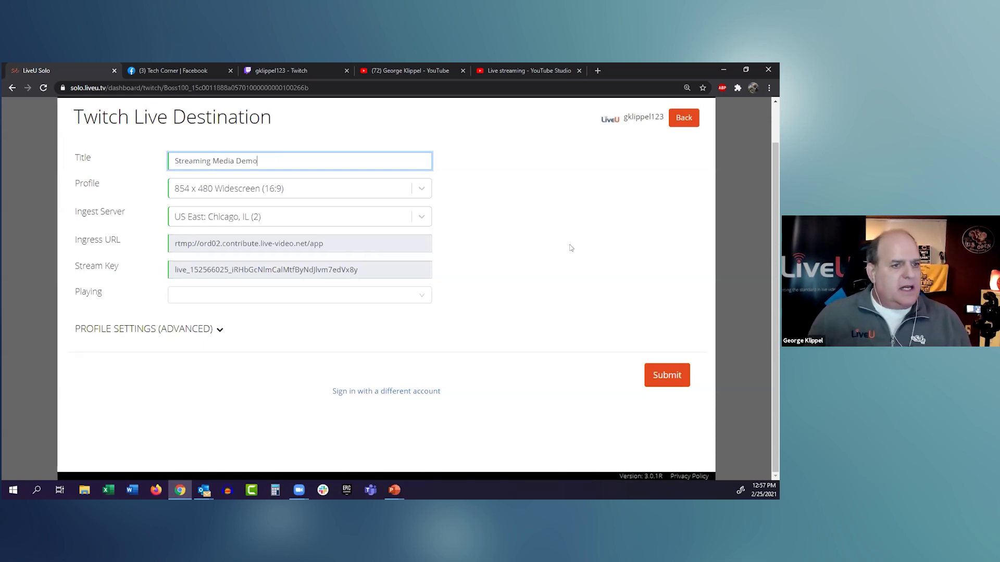
left_click(657, 377)
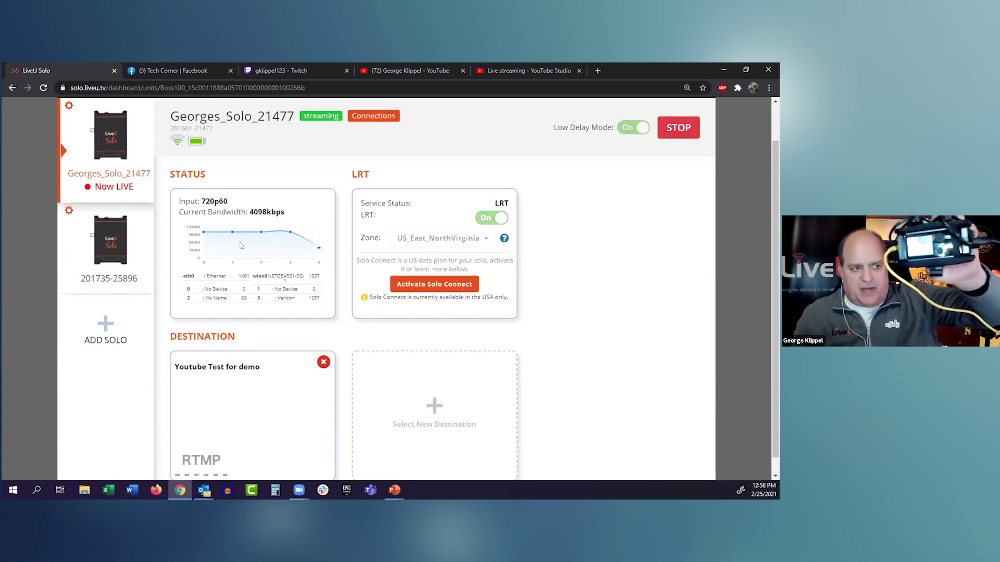
Step: Reselect the live Solo unit in the device list to refresh its status and destination
scroll(238, 248, "down", 1)
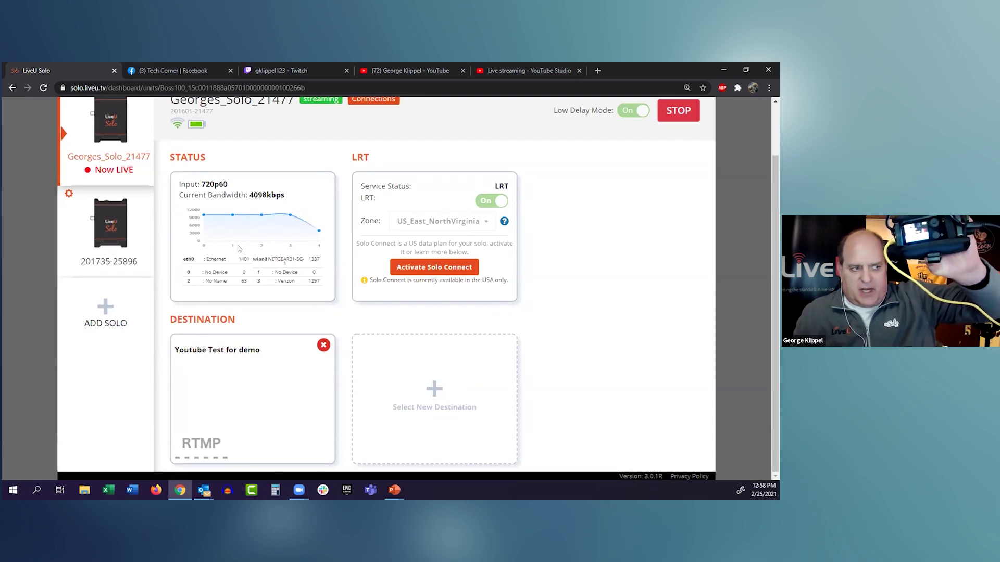
scroll(120, 201, "up", 2)
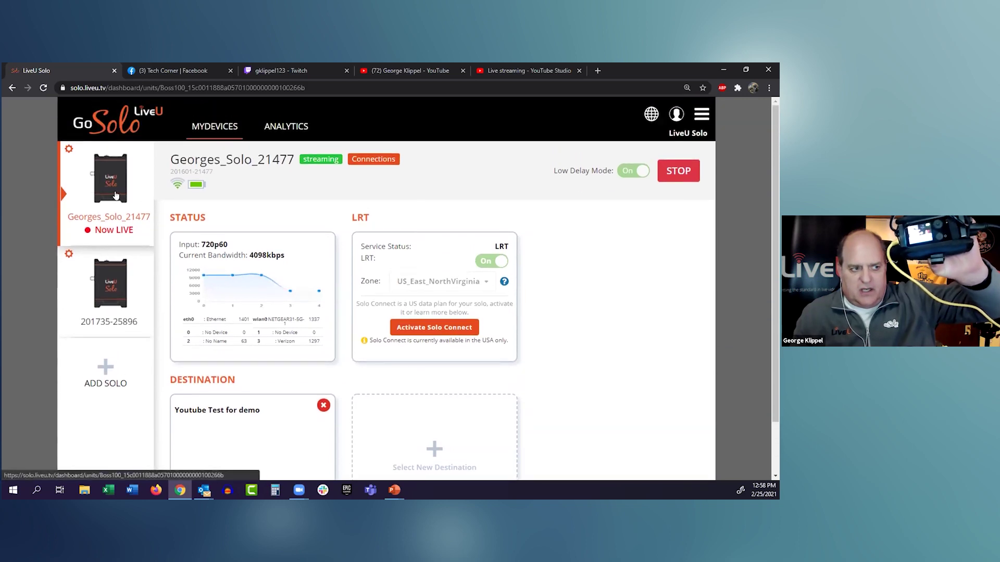
left_click(90, 164)
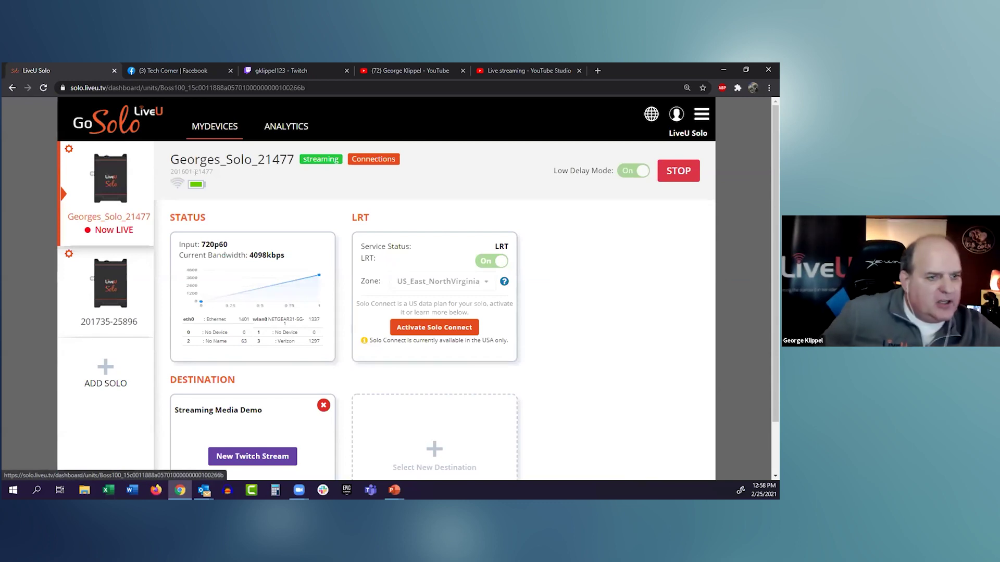
Step: Watch the live stream on the Twitch channel page and return to the unit's page in the Solo portal
left_click(292, 71)
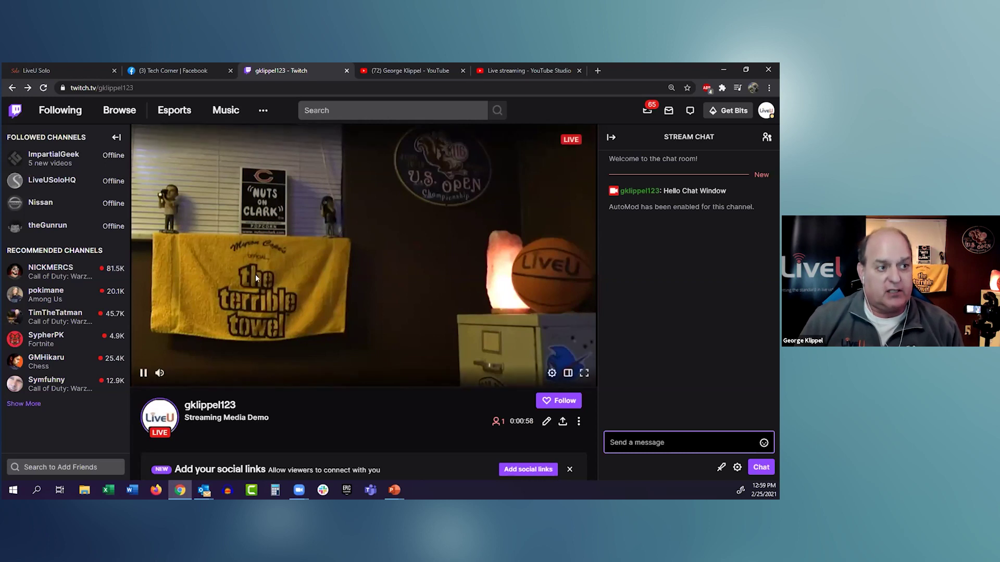
left_click(158, 67)
left_click(57, 70)
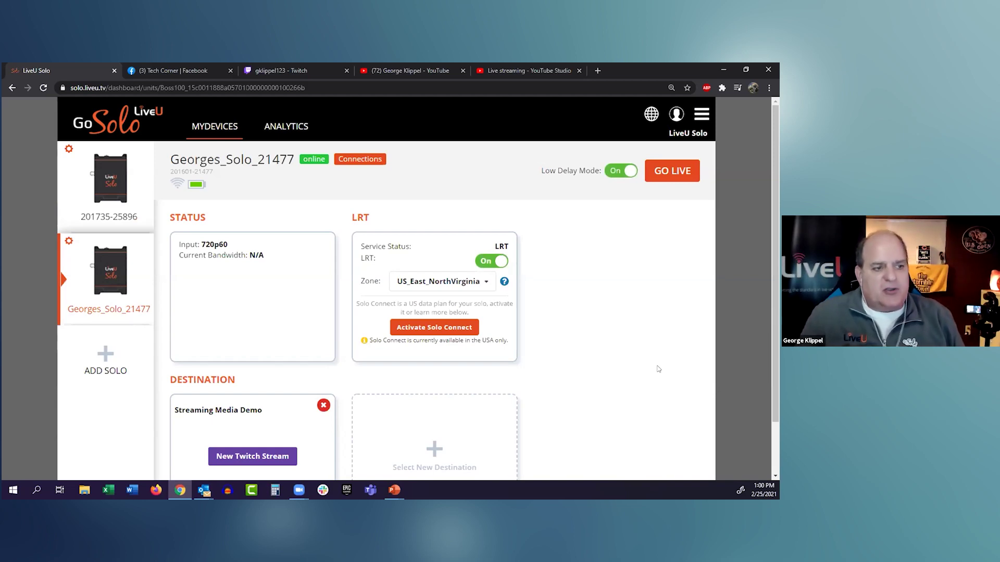
Step: Check the unit's Twitch destination card and the Twitch channel page with the stream stopped, and return to the Solo portal
scroll(649, 375, "down", 2)
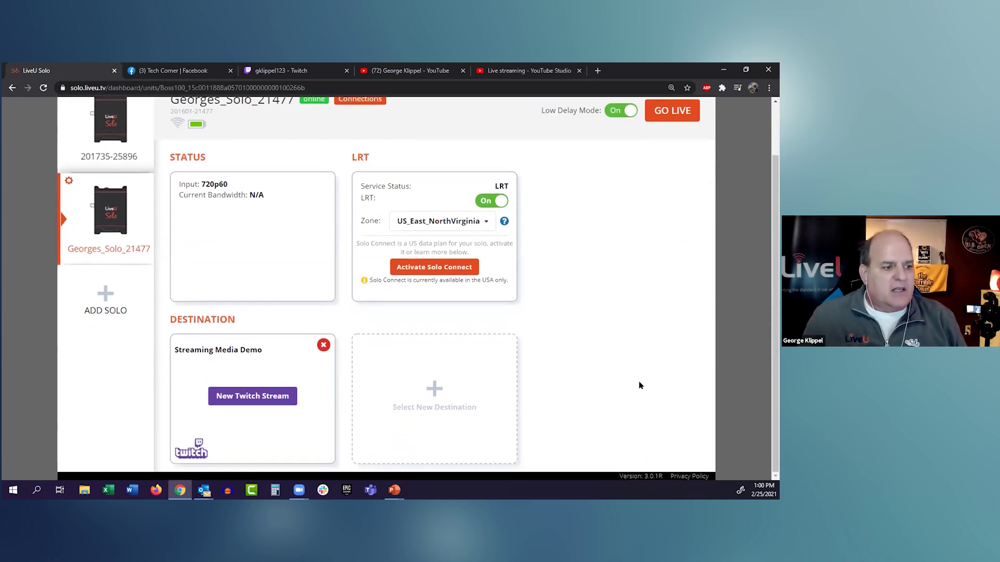
left_click(307, 71)
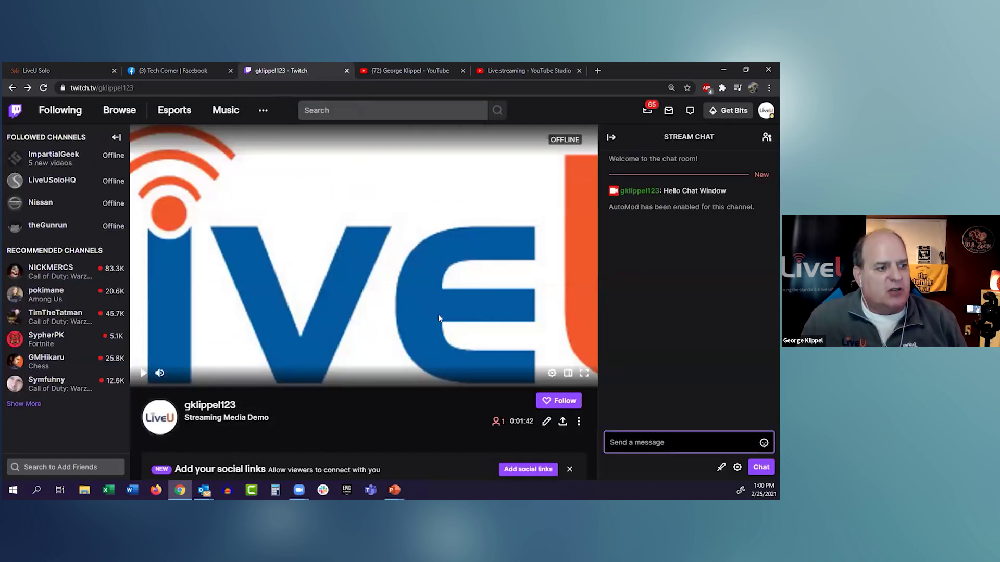
scroll(432, 324, "down", 5)
scroll(432, 321, "up", 5)
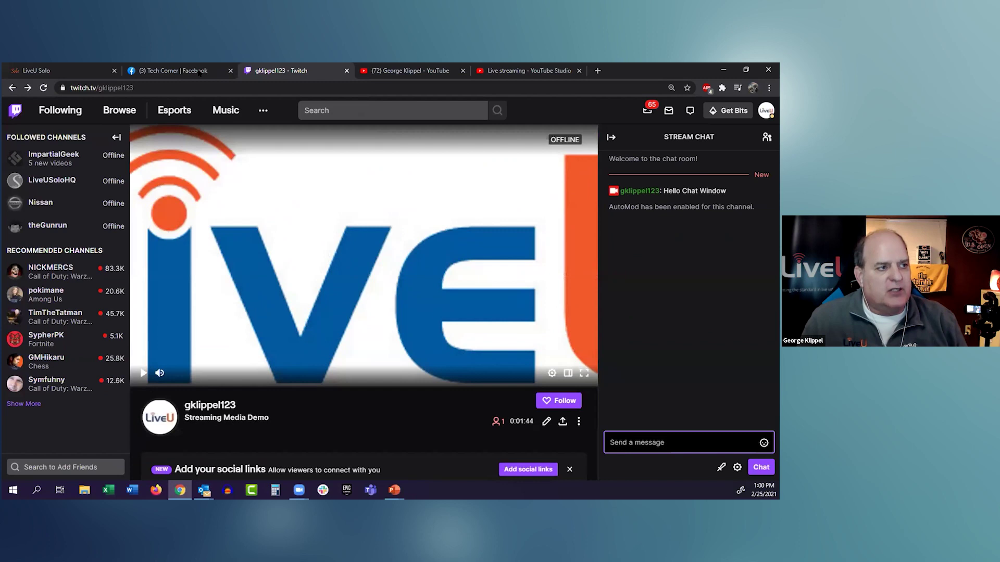
left_click(198, 73)
left_click(73, 67)
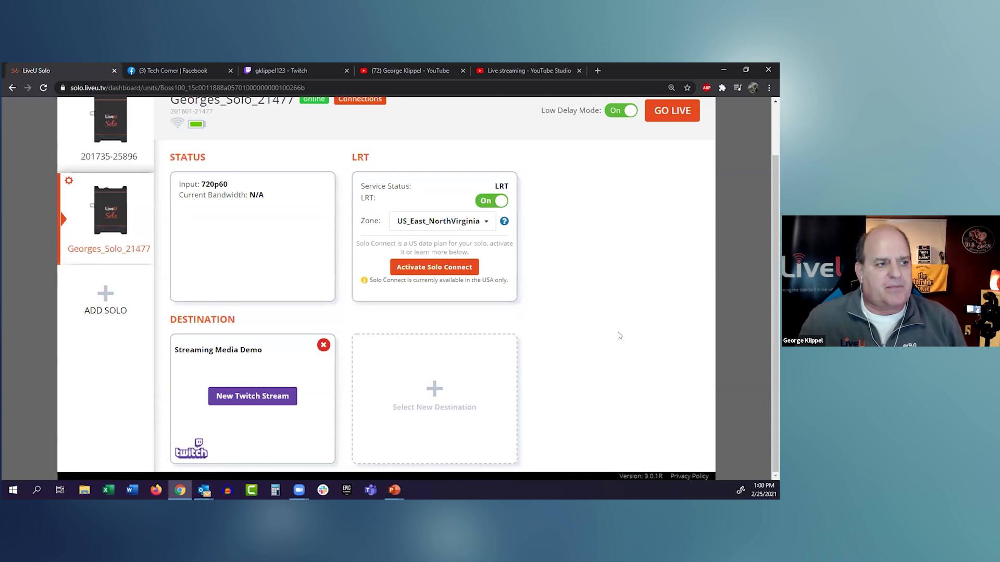
scroll(616, 336, "up", 1)
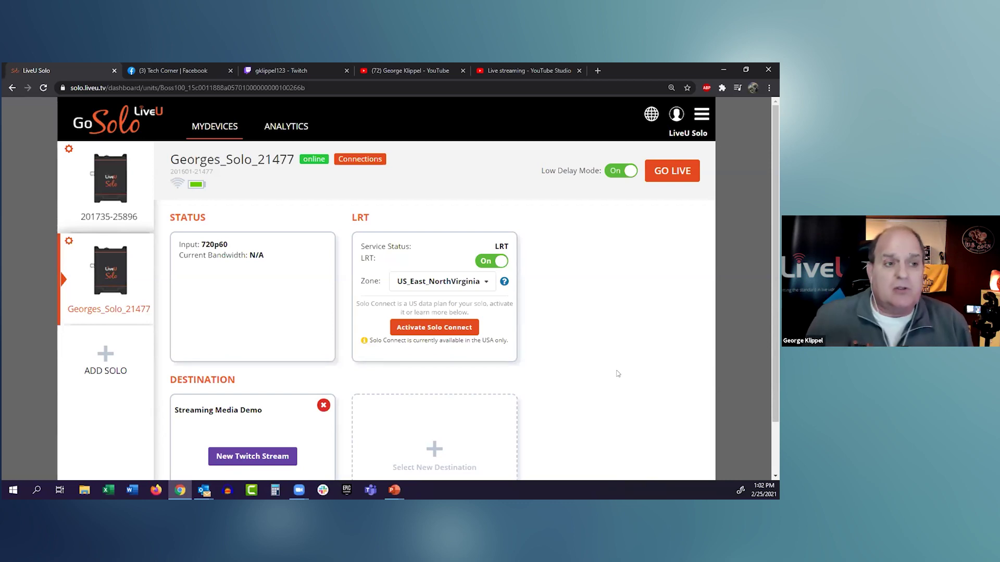
Step: Open a new browser tab for looking up the LiveU Solo website
left_click(597, 70)
type("go")
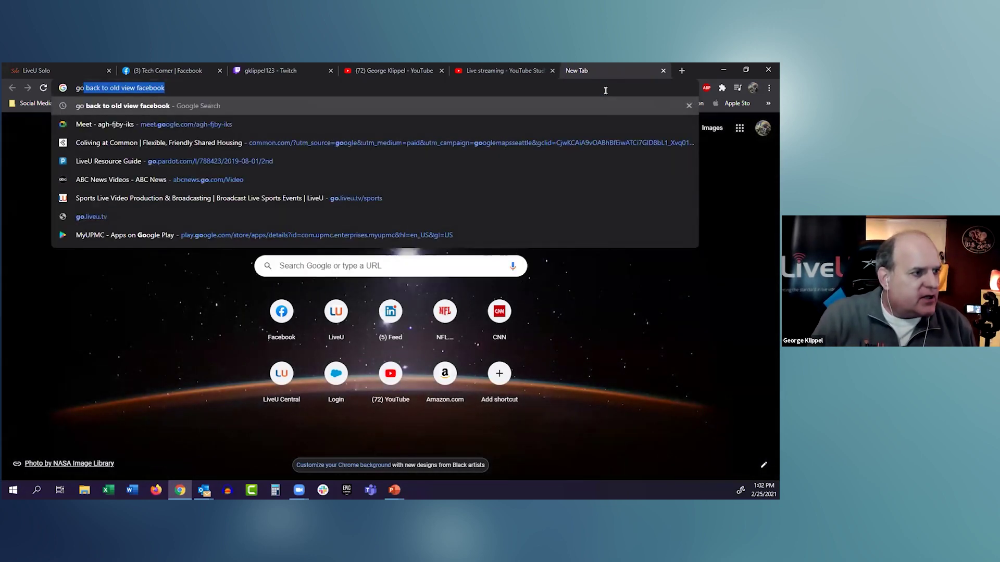
key("BackSpace")
key("BackSpace")
key("BackSpace")
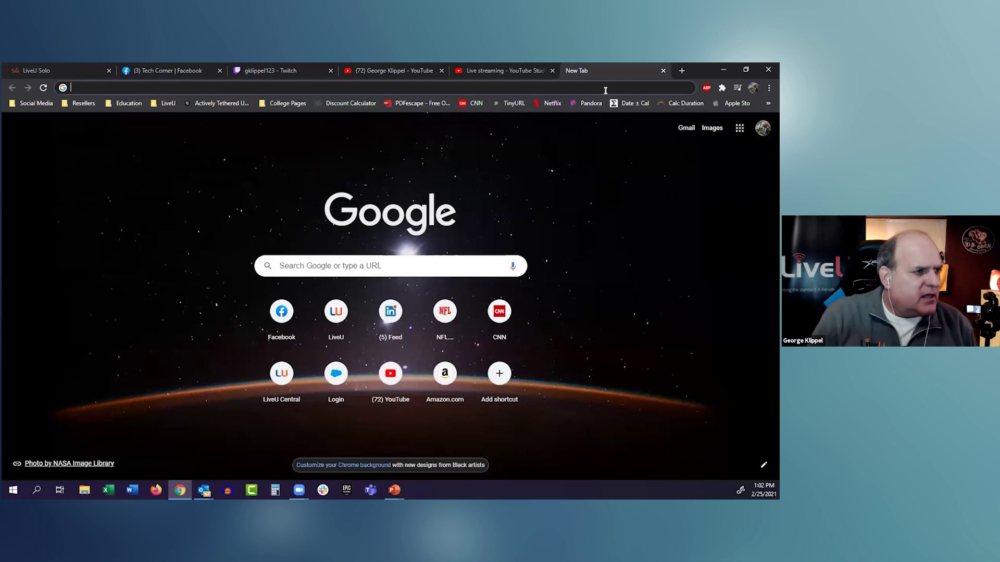
type("live")
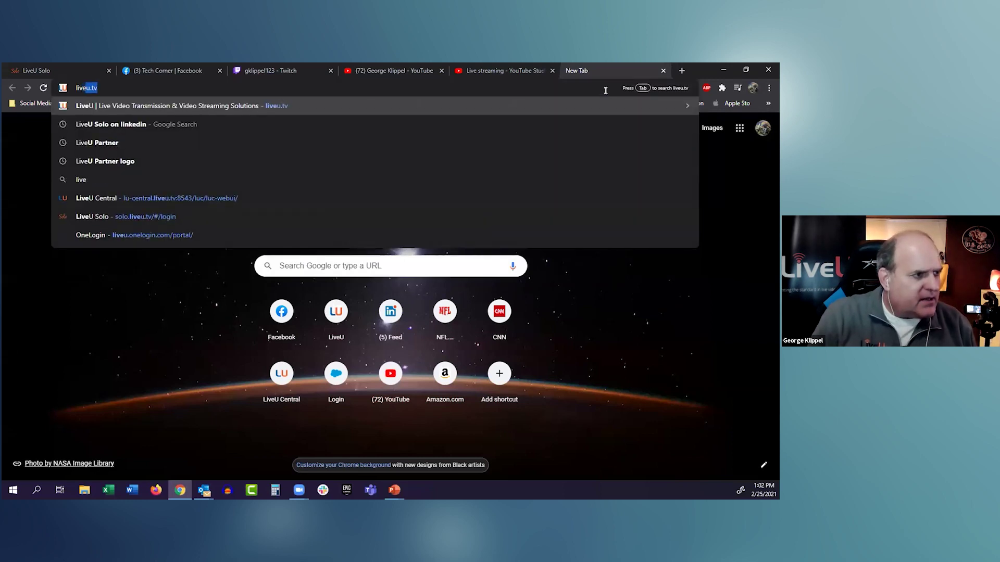
type("u.g")
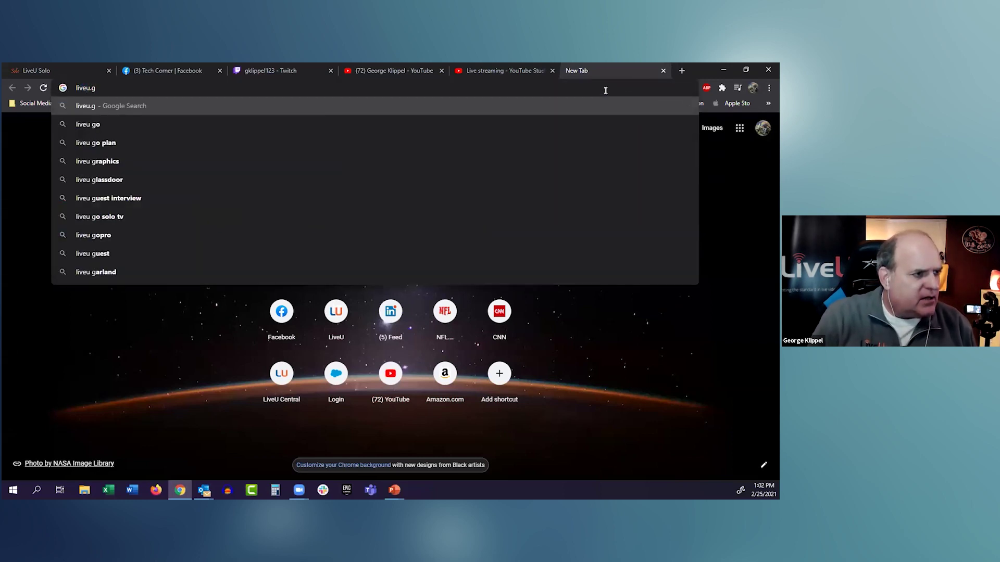
key("ctrl+a")
type("gosol")
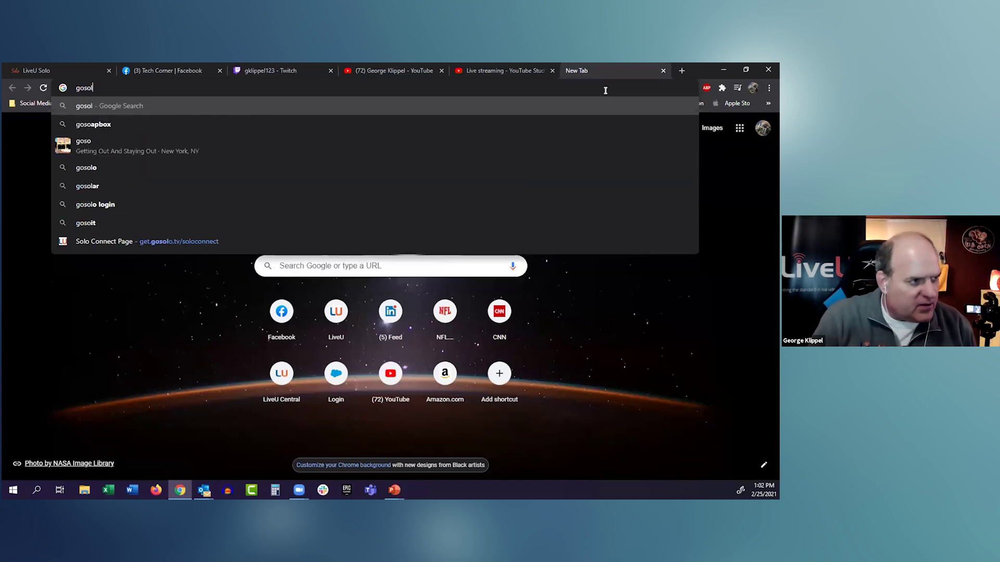
type("o")
key("BackSpace")
key("BackSpace")
key("BackSpace")
key("BackSpace")
key("BackSpace")
key("BackSpace")
Step: Search the web for "gosolo.liveu"
type("gols")
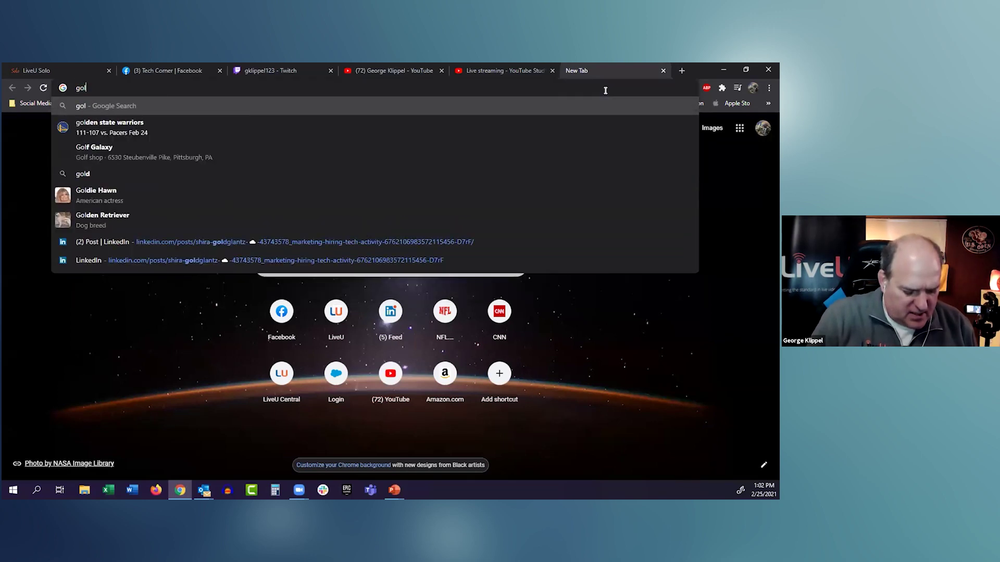
key("BackSpace")
key("BackSpace")
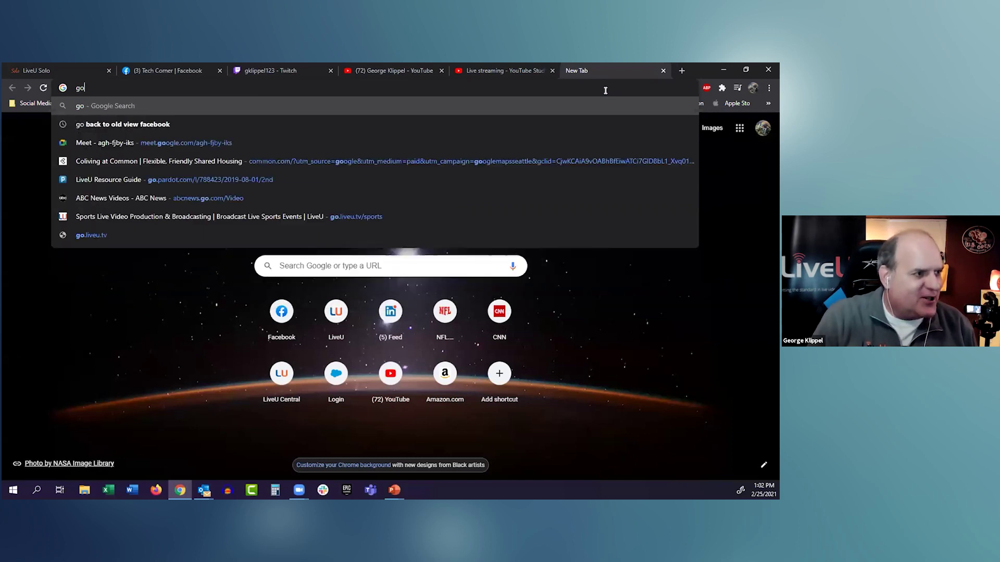
type("solo.")
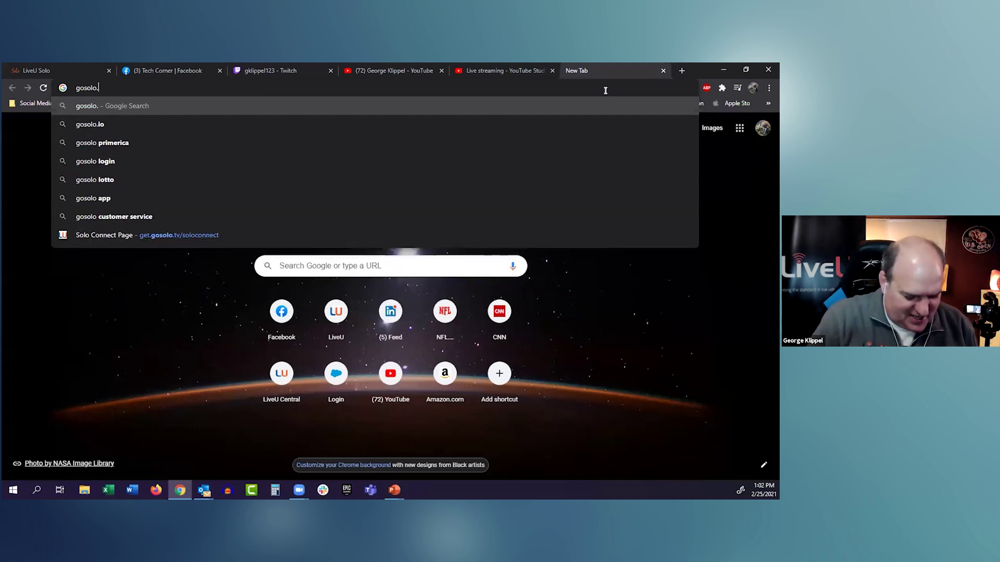
type("liveu")
key("Return")
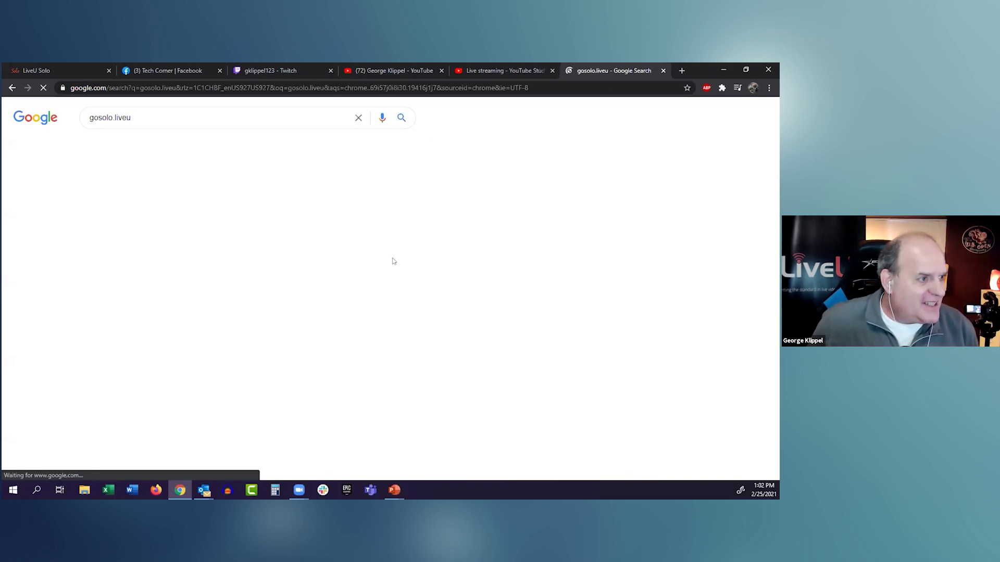
Step: Open the LiveU Solo website at gosolo.tv from the search results
left_click(224, 202)
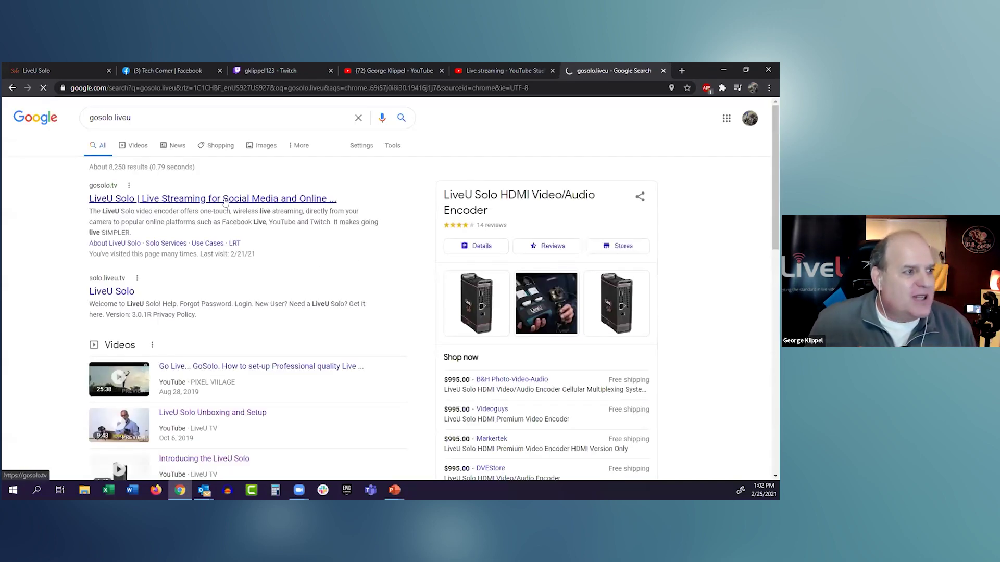
left_click(225, 202)
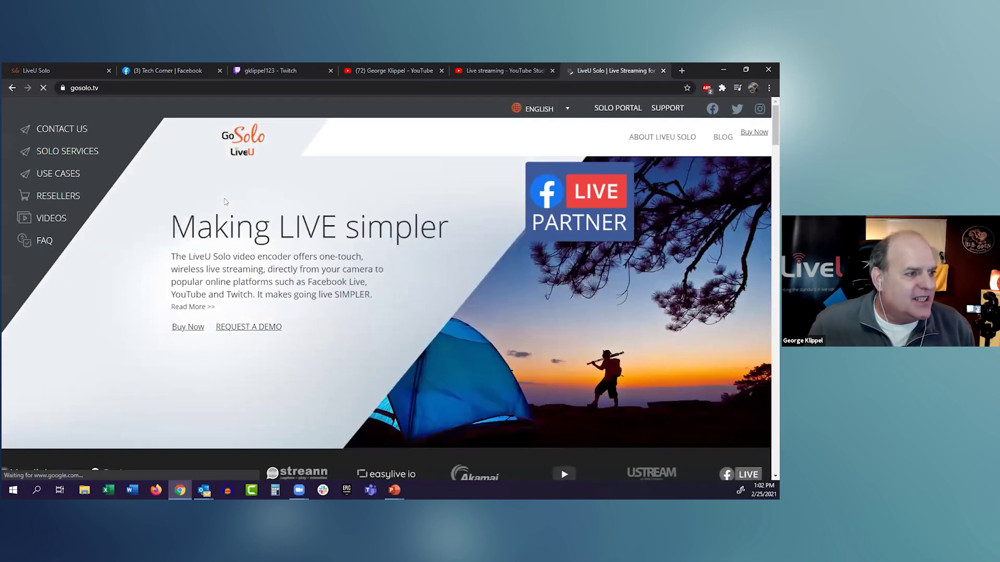
left_click(402, 156)
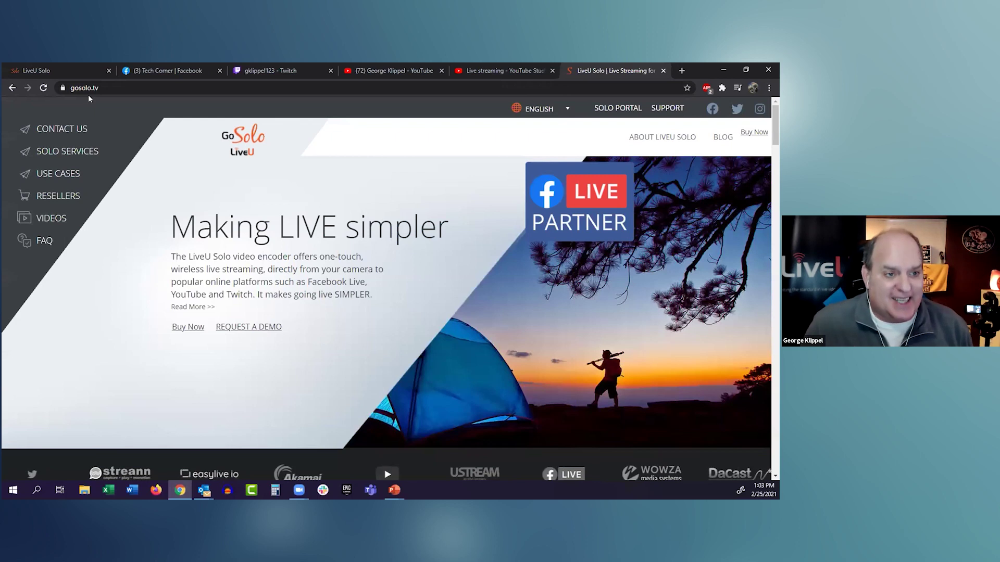
Step: Open the About LiveU Solo page and review its section on how to get USB modems
left_click(667, 139)
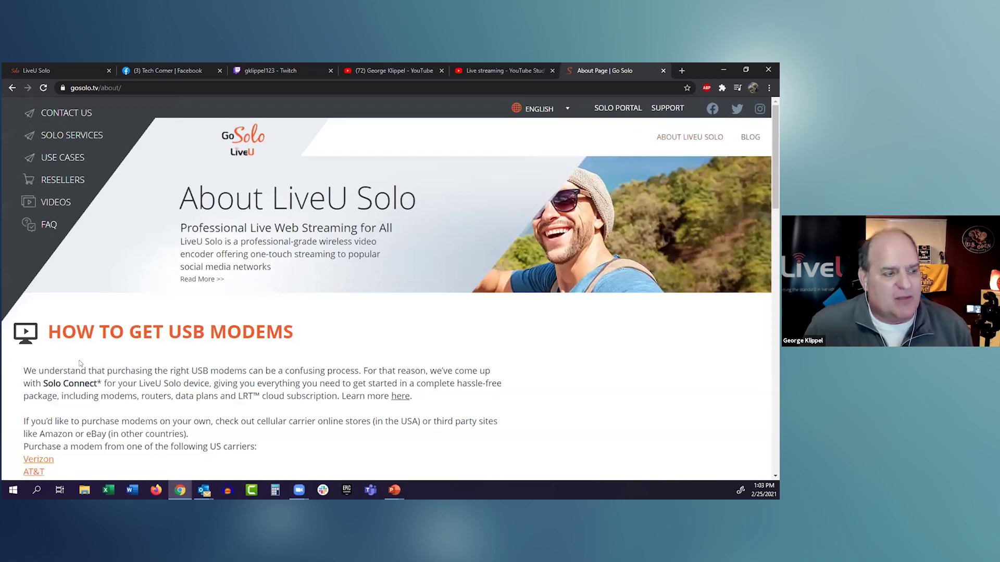
scroll(80, 363, "down", 2)
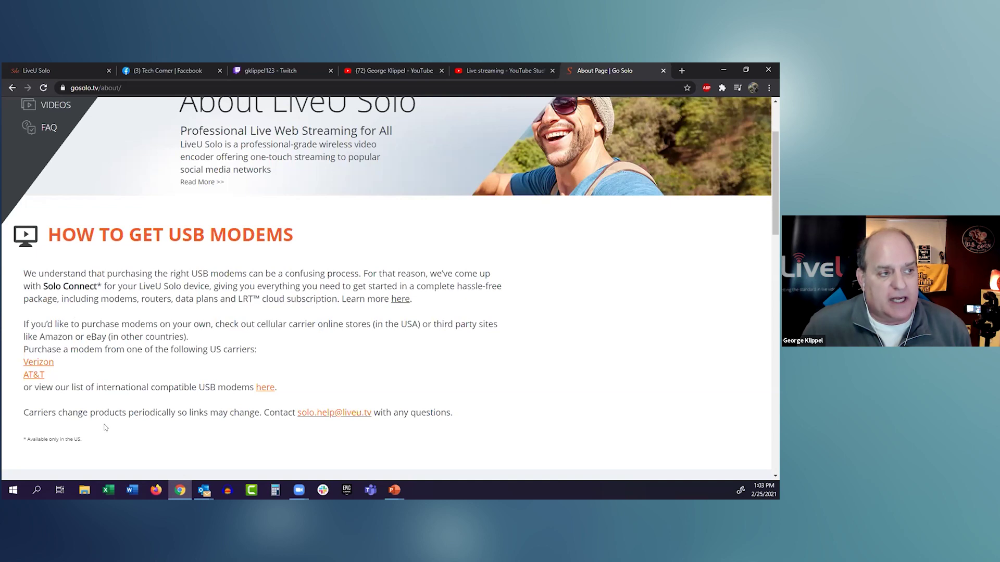
scroll(107, 424, "up", 2)
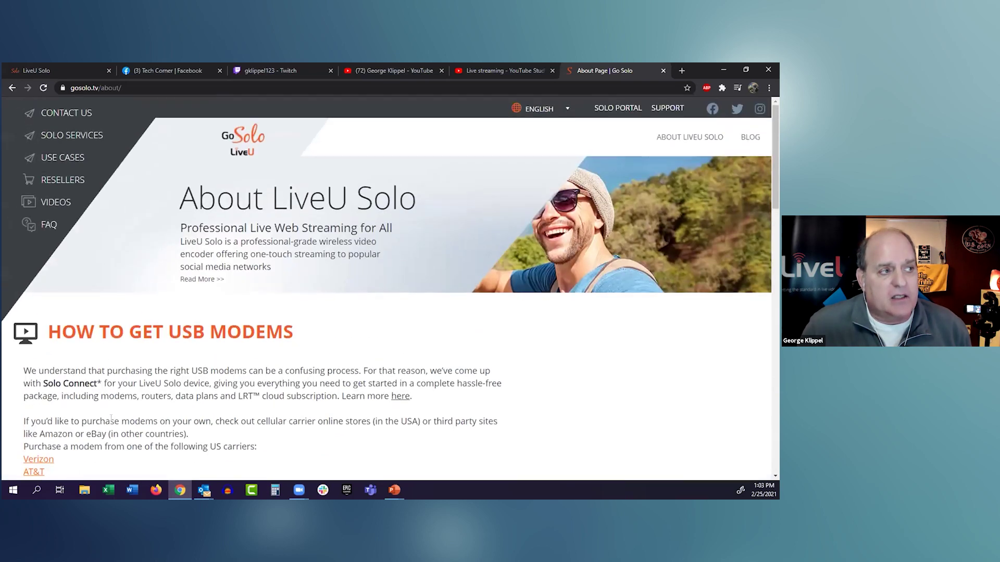